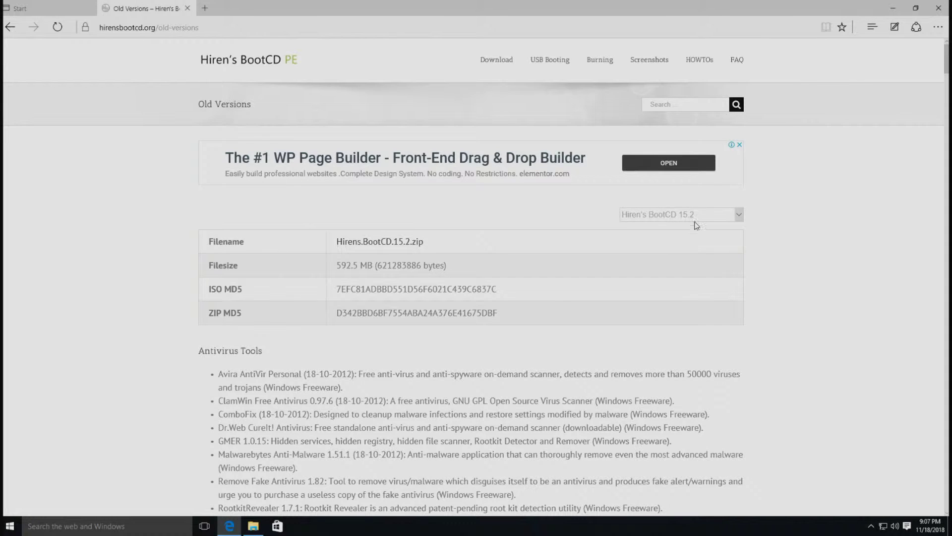
Step: Pick Hiren's BootCD 10.6 from the version list and scroll through its bundled tools
click(697, 216)
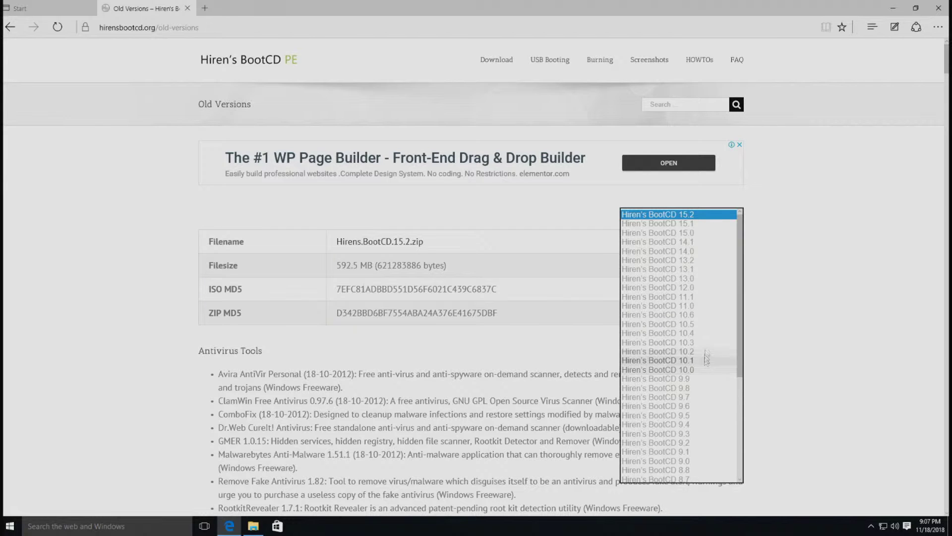
click(702, 315)
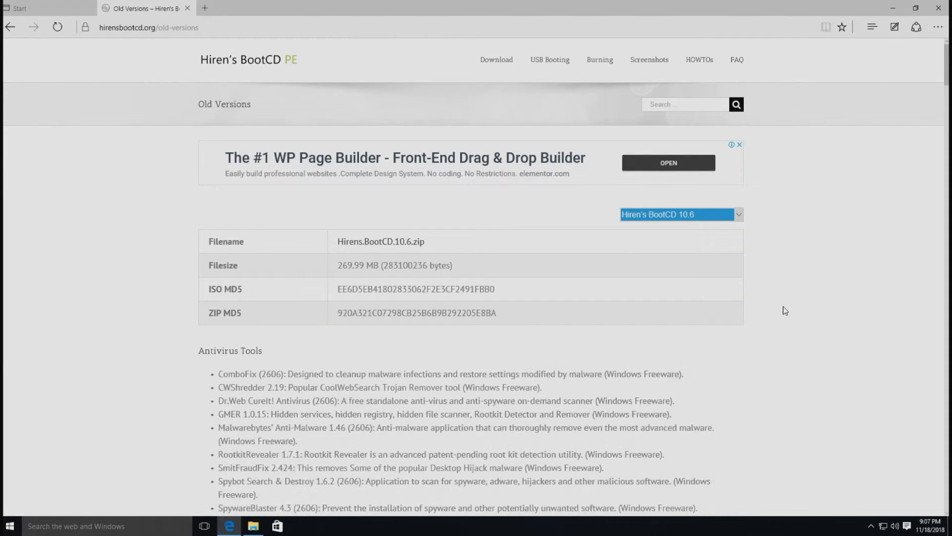
scroll(783, 307, down, 4)
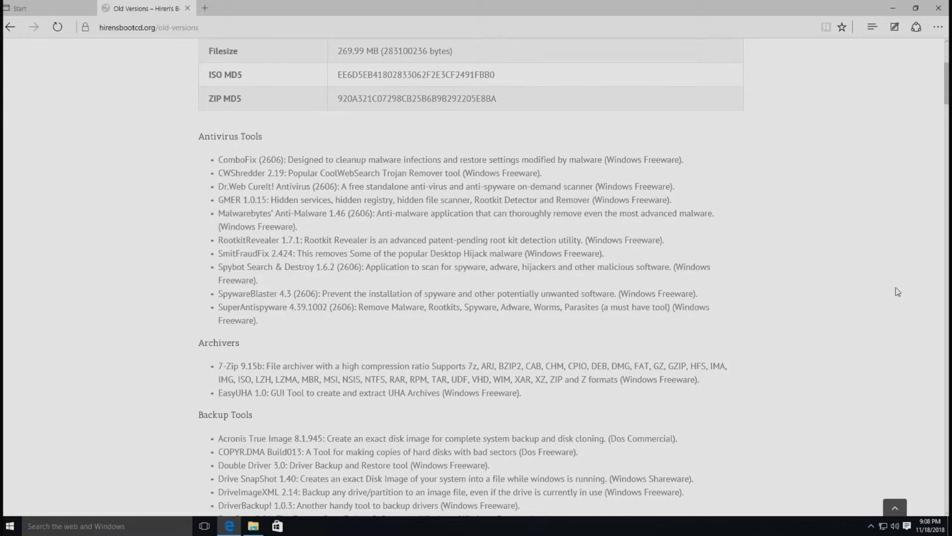
scroll(897, 292, up, 3)
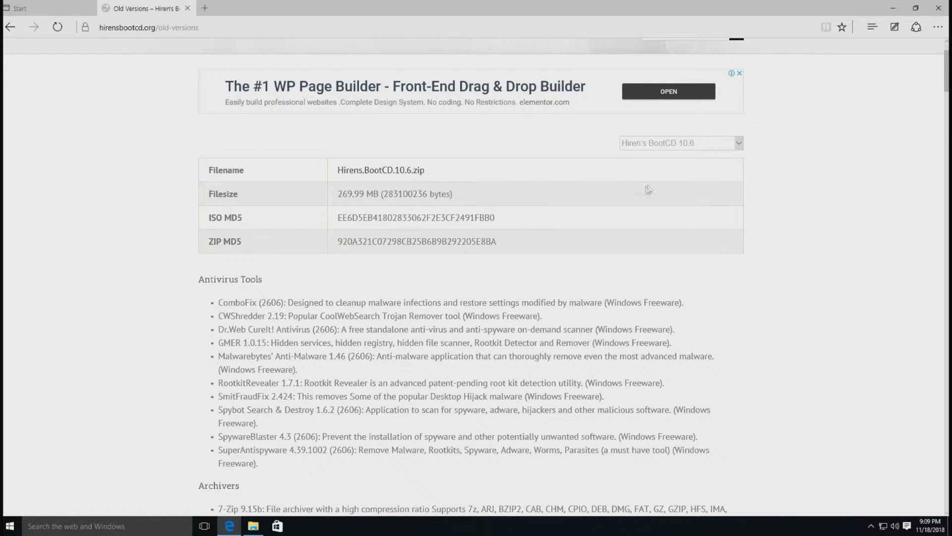
Step: Download Hirens.BootCD.10.6.zip, then select version 15.2 and download Hirens.BootCD.15.2.zip
click(401, 171)
click(680, 143)
click(701, 53)
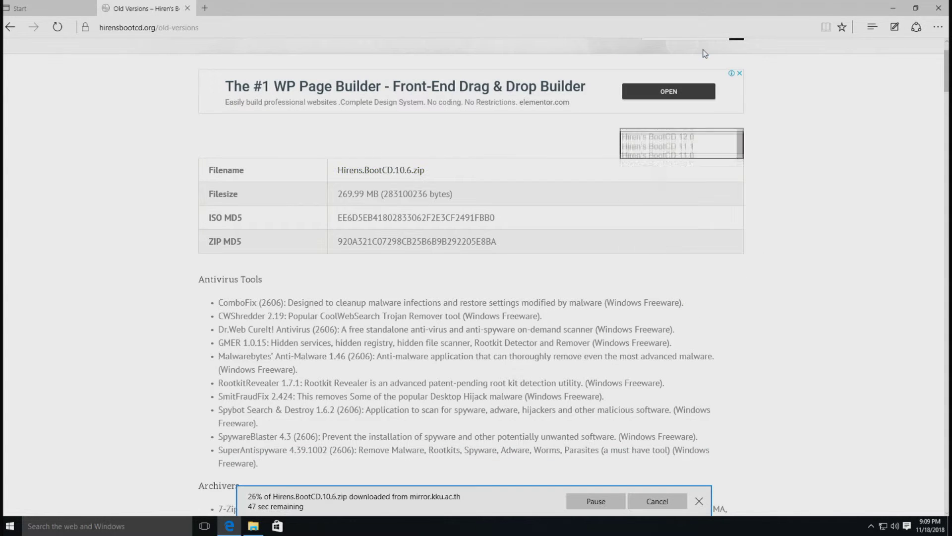
click(476, 145)
click(410, 173)
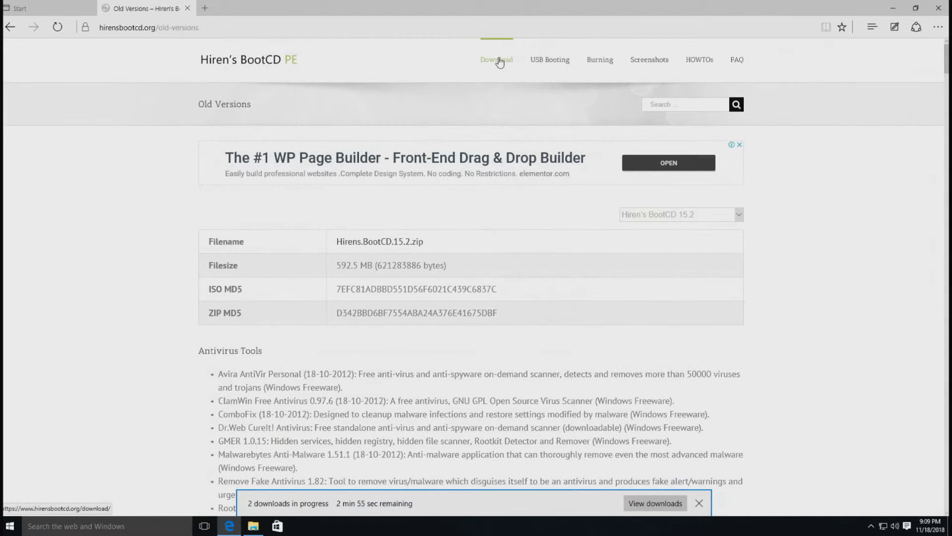
Step: Download HBCD_PE_x64.iso from the main download page and check the Downloads list
click(497, 59)
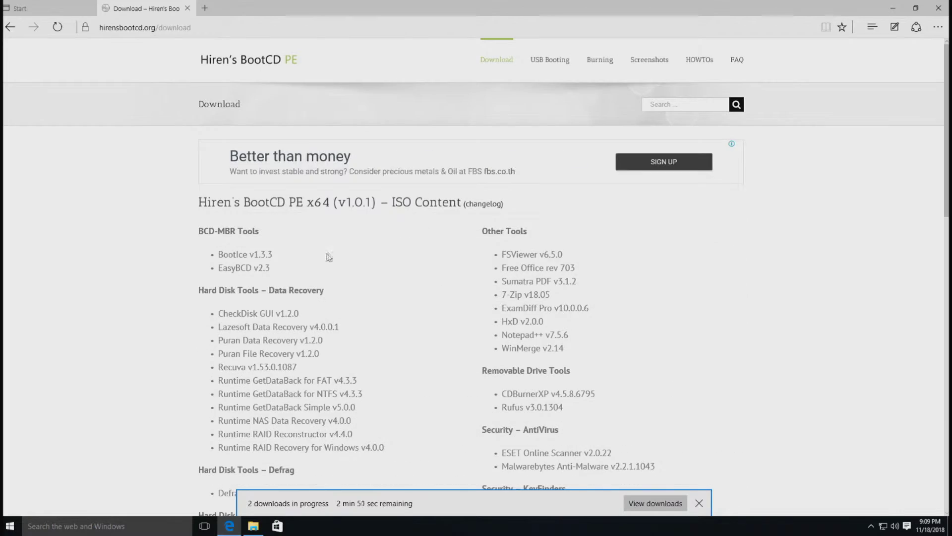
scroll(635, 224, down, 20)
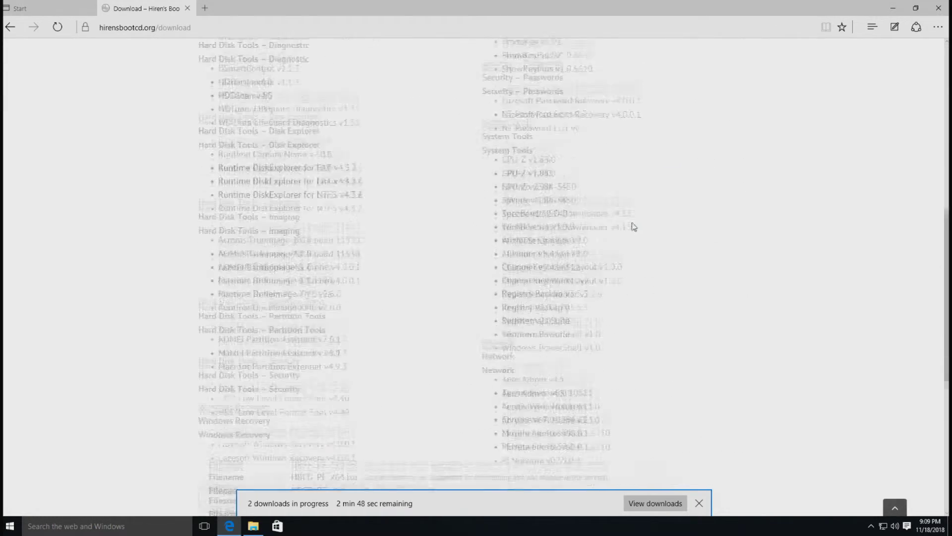
scroll(632, 229, up, 4)
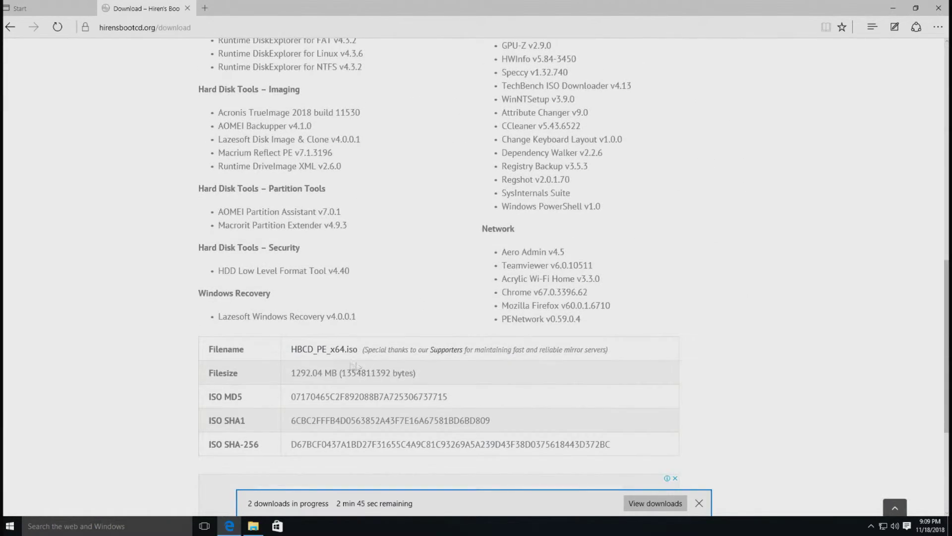
click(331, 351)
click(654, 503)
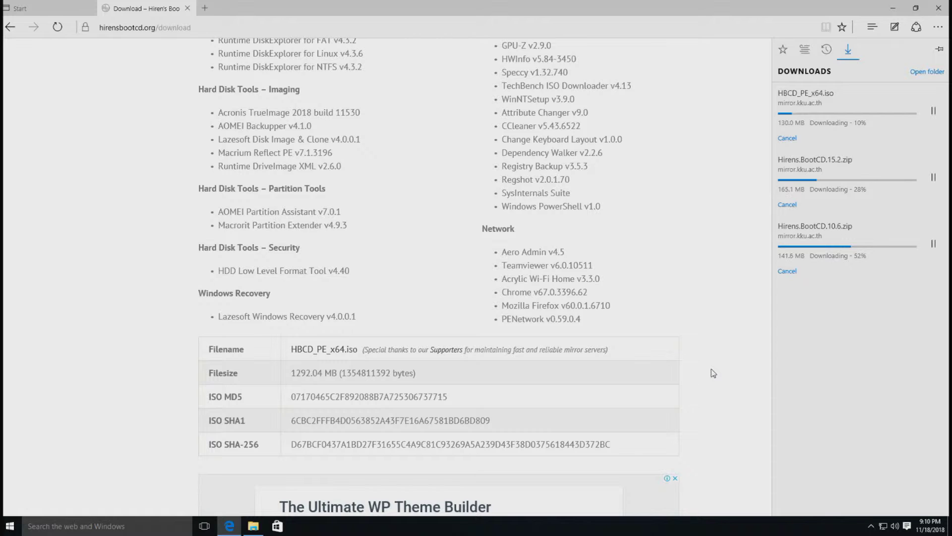
click(205, 10)
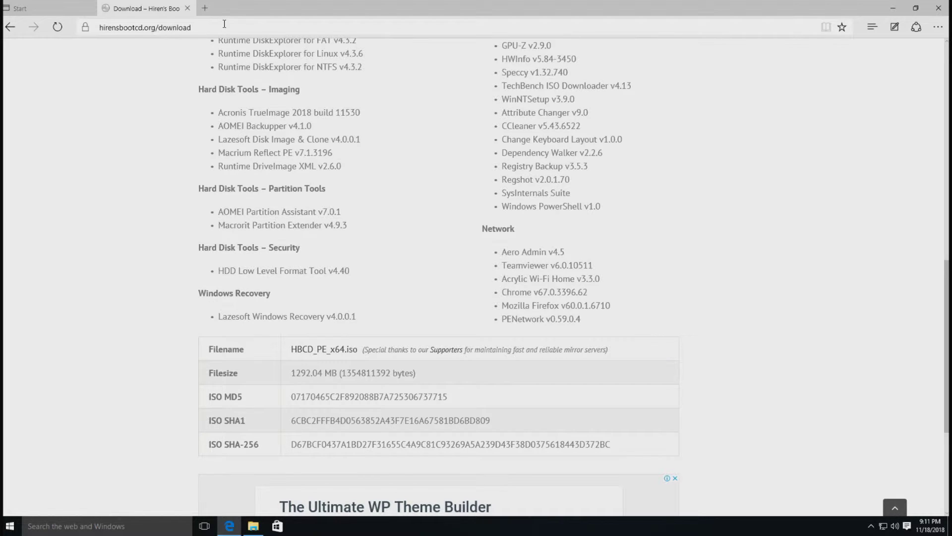
Step: In the Start tab, go to the short link 'hhtts://goo.gl/26dW5W'
click(59, 16)
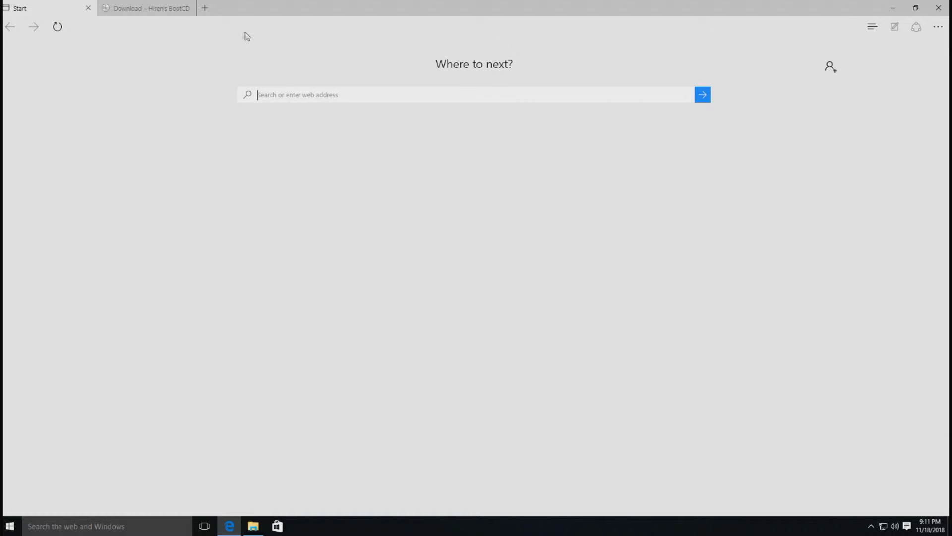
click(193, 30)
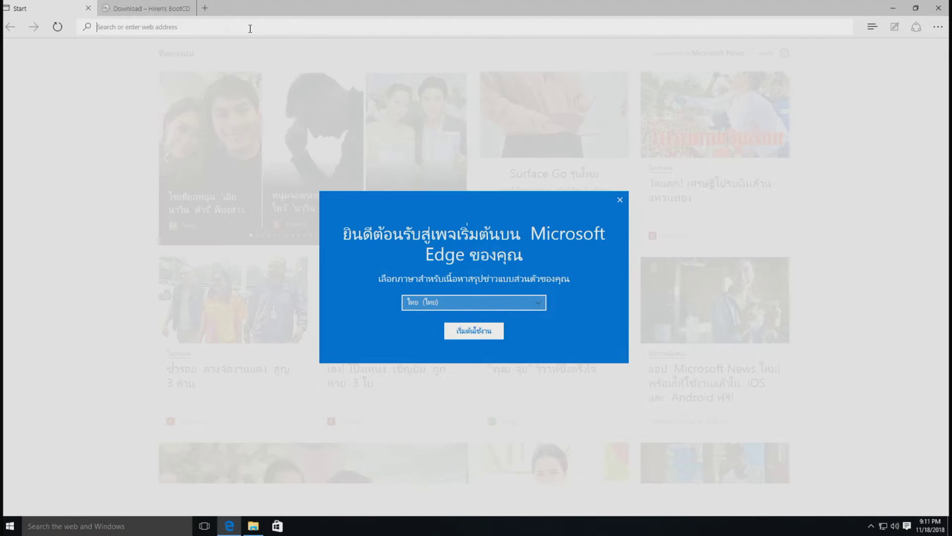
text(h)
text(htt)
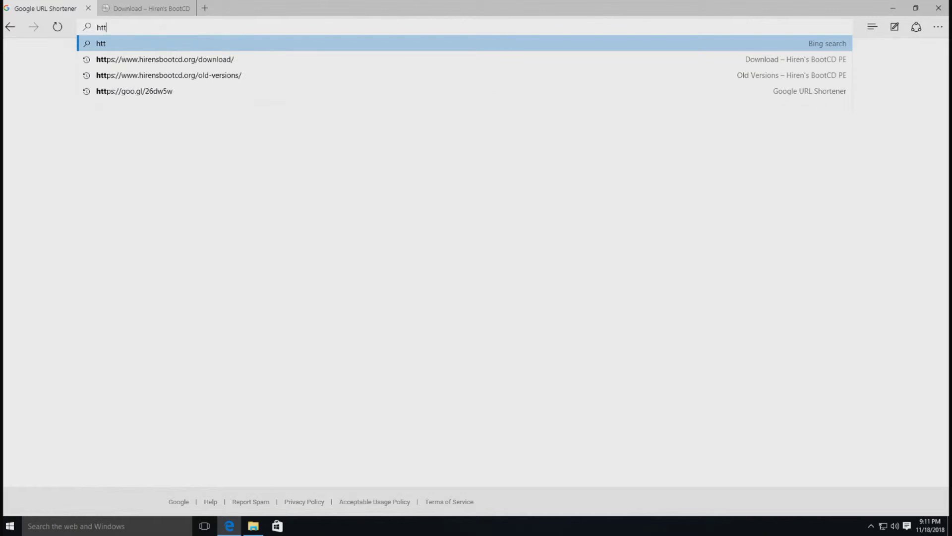
text(s://goo.g)
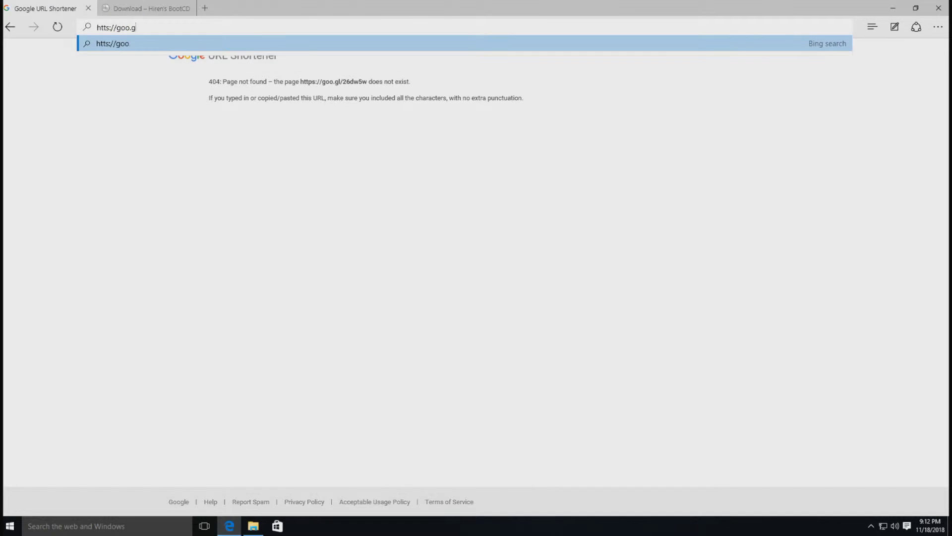
text(l/26dW5W)
key(Return)
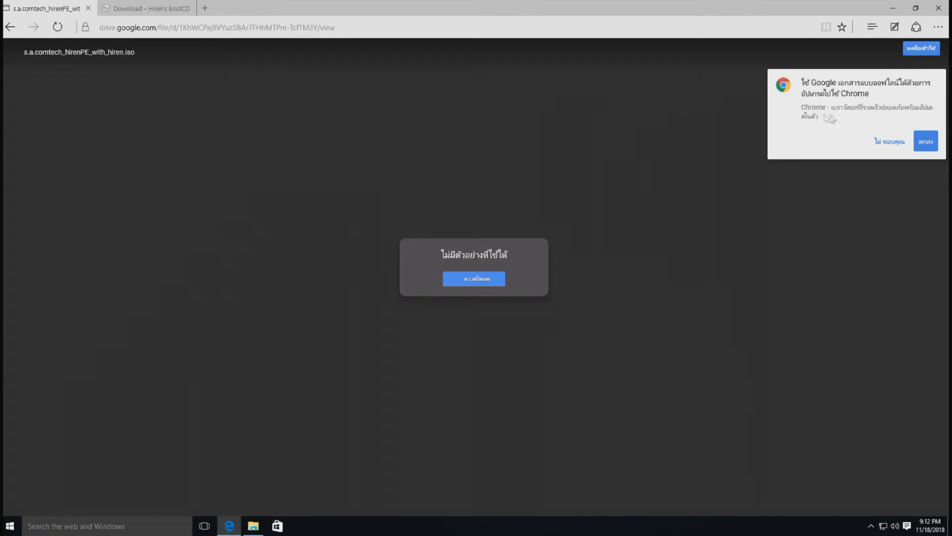
Step: Dismiss the Chrome promo, download the HirenPE ISO despite the virus-scan warning, then minimize Edge
click(889, 144)
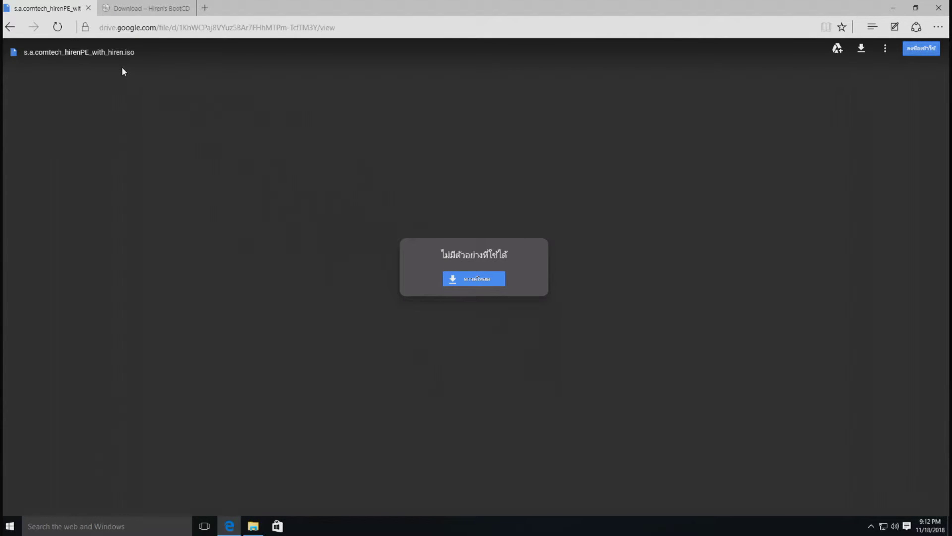
click(472, 280)
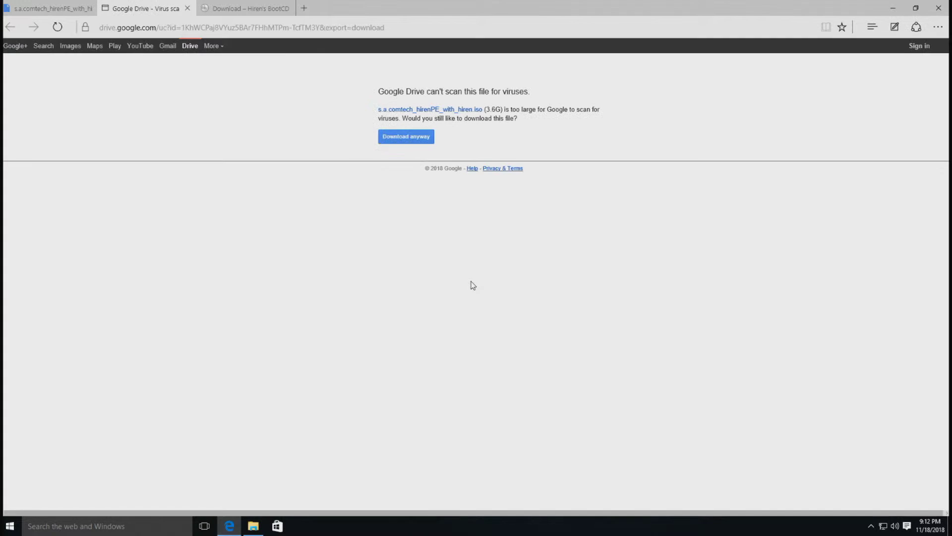
click(400, 140)
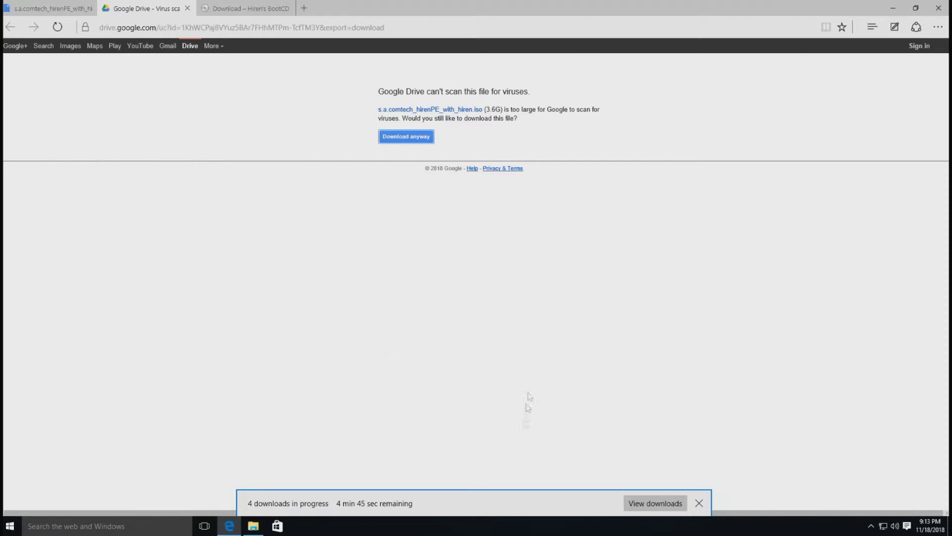
click(648, 503)
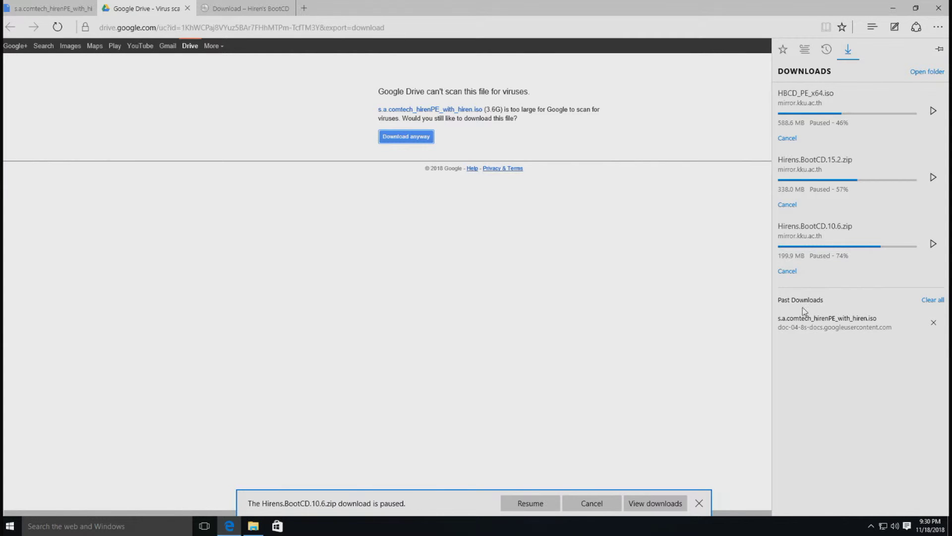
click(893, 8)
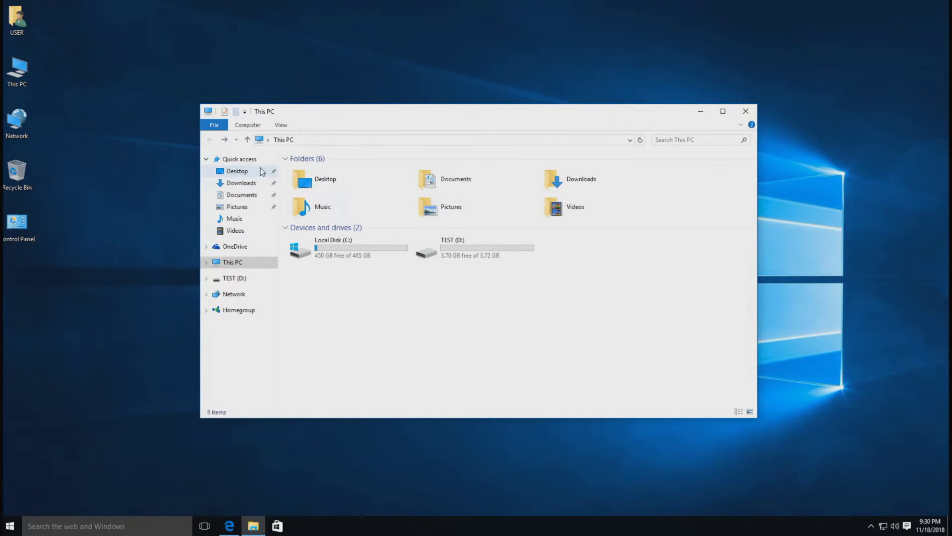
Step: Mount s.a.comtech_hirenPE_with_hiren.iso from Downloads as DVD Drive (E:) HirenPE
double_click(588, 180)
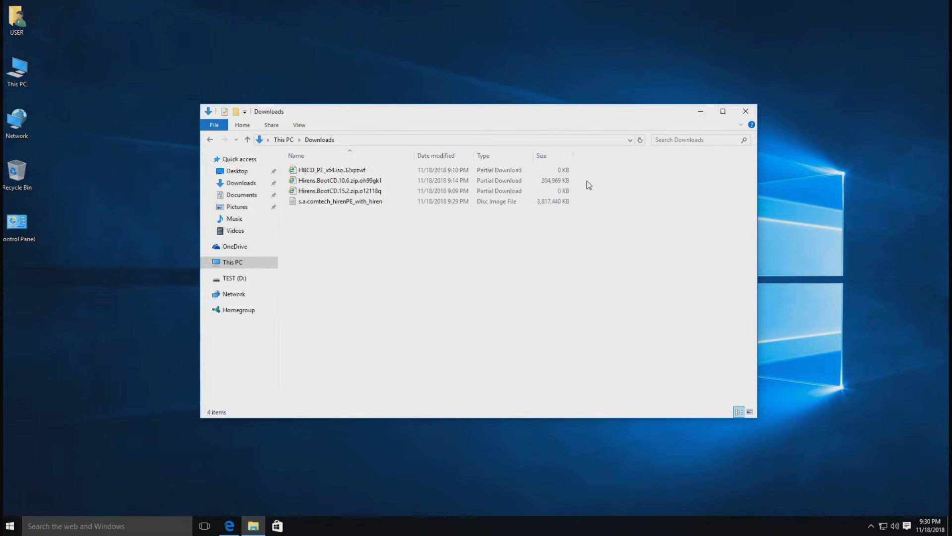
click(722, 112)
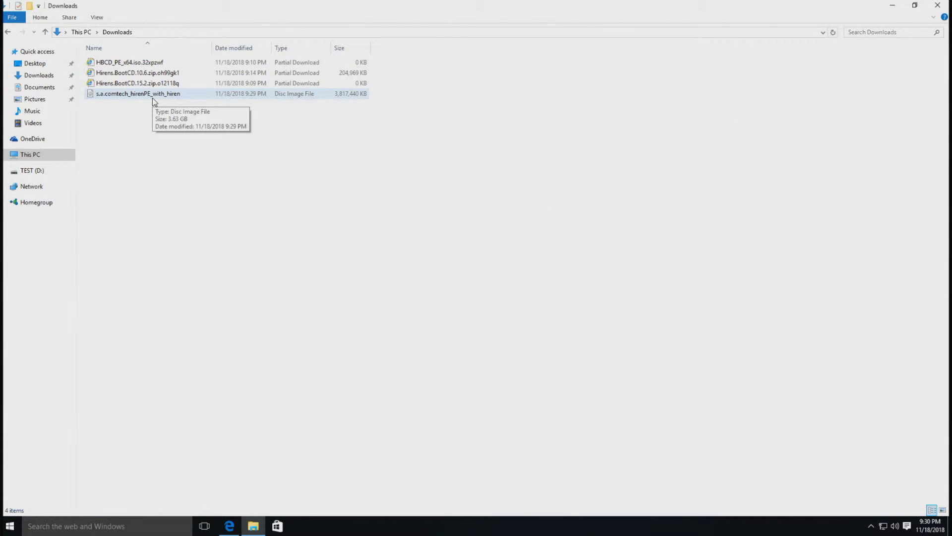
click(137, 99)
right_click(137, 98)
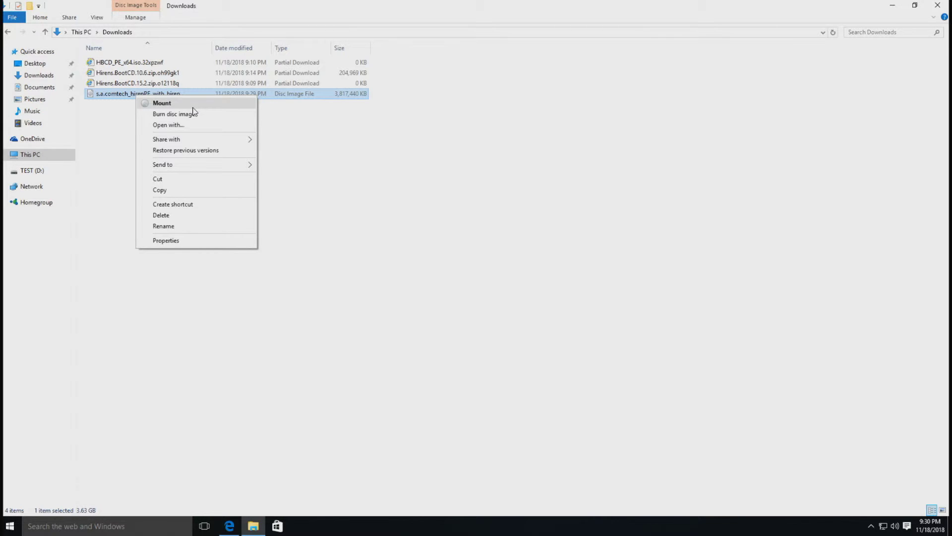
click(162, 103)
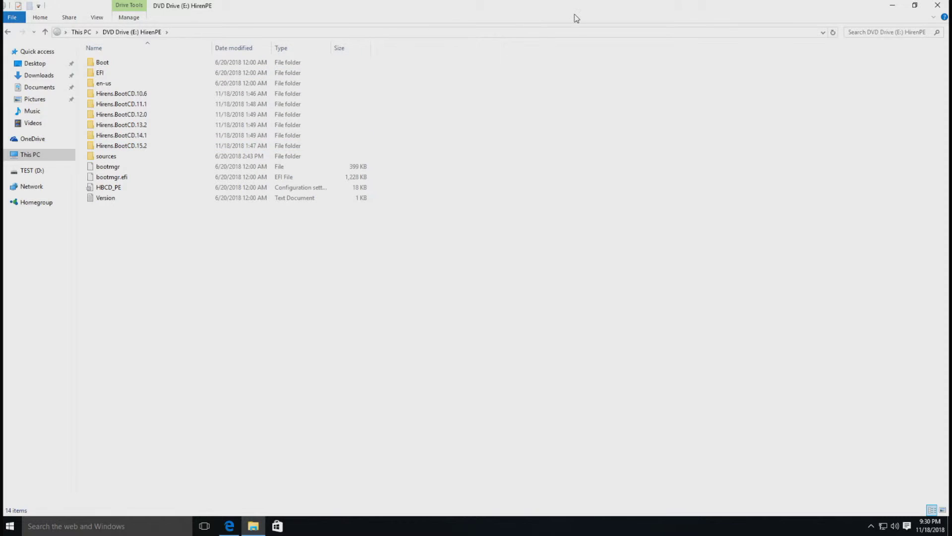
Step: Open empty TEST (D:) in a second window beside the HirenPE DVD window
click(915, 6)
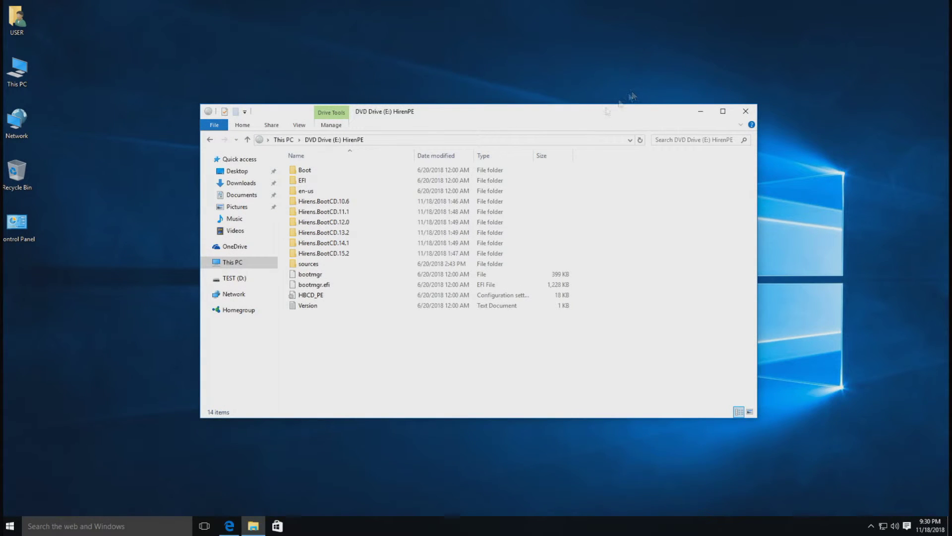
double_click(17, 69)
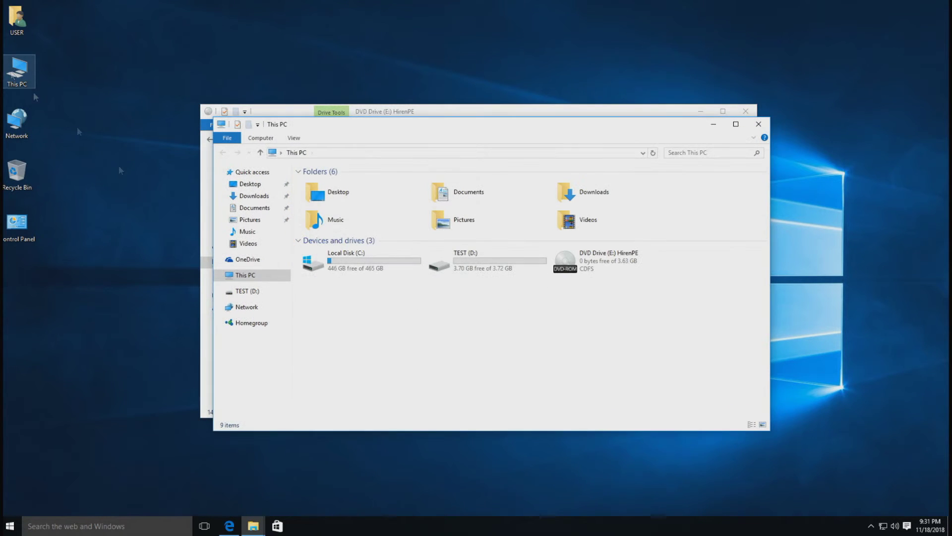
double_click(462, 272)
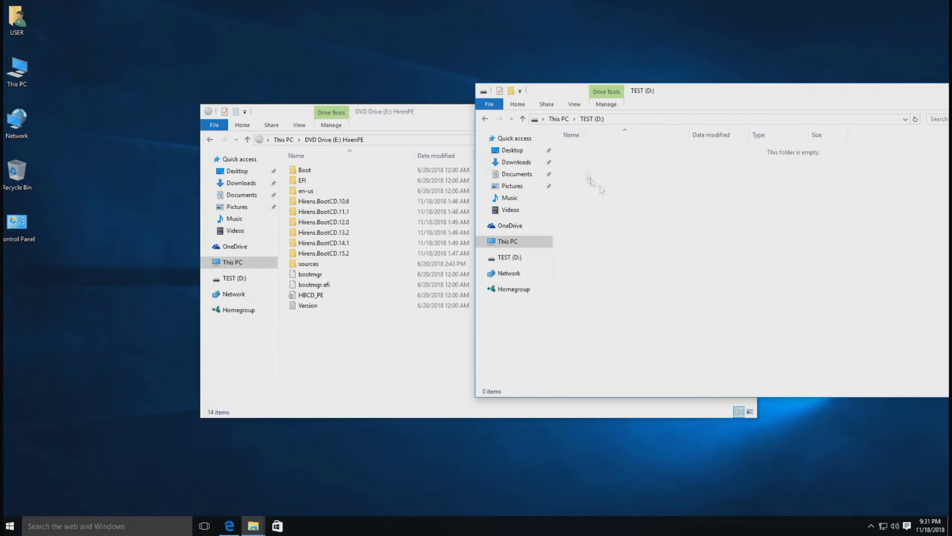
click(341, 354)
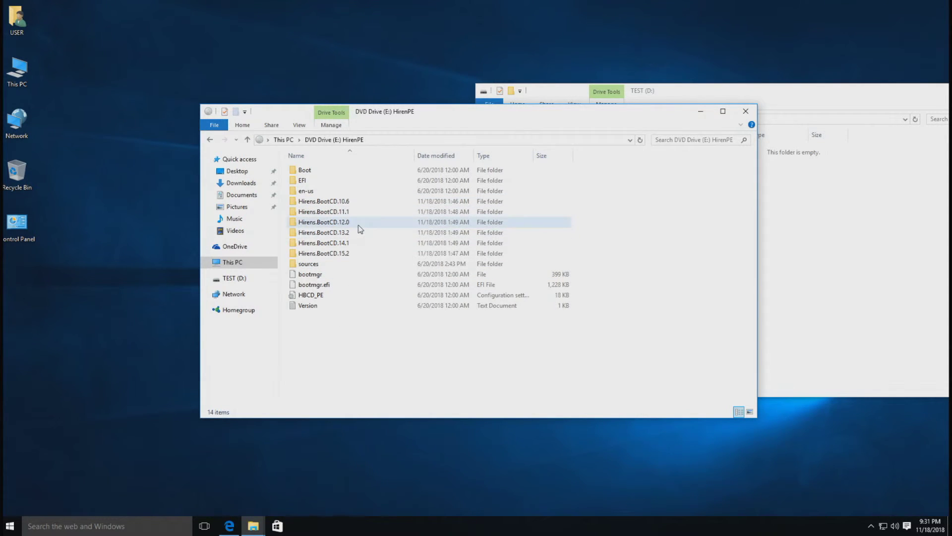
click(358, 232)
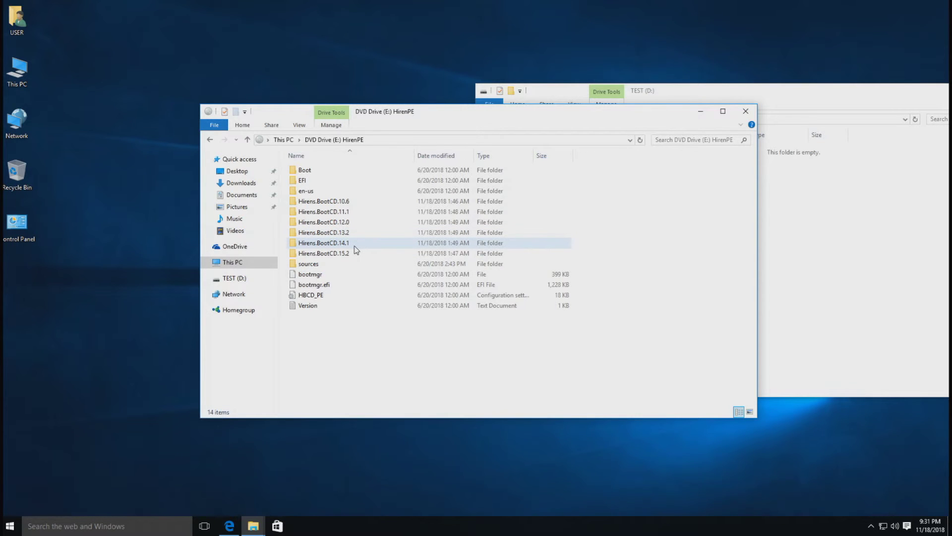
click(354, 254)
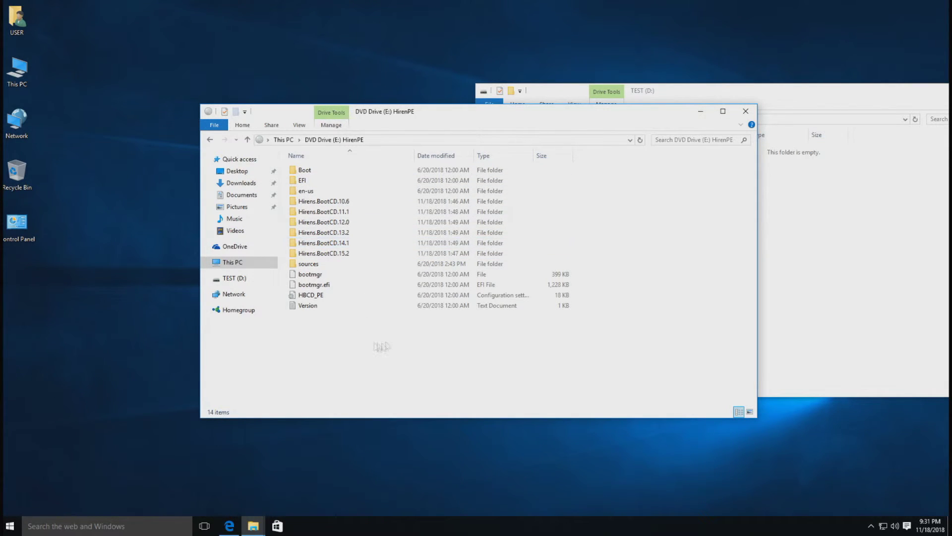
Step: Copy all 14 HirenPE DVD items and paste them onto TEST (D:)
drag(481, 379, 279, 158)
right_click(309, 223)
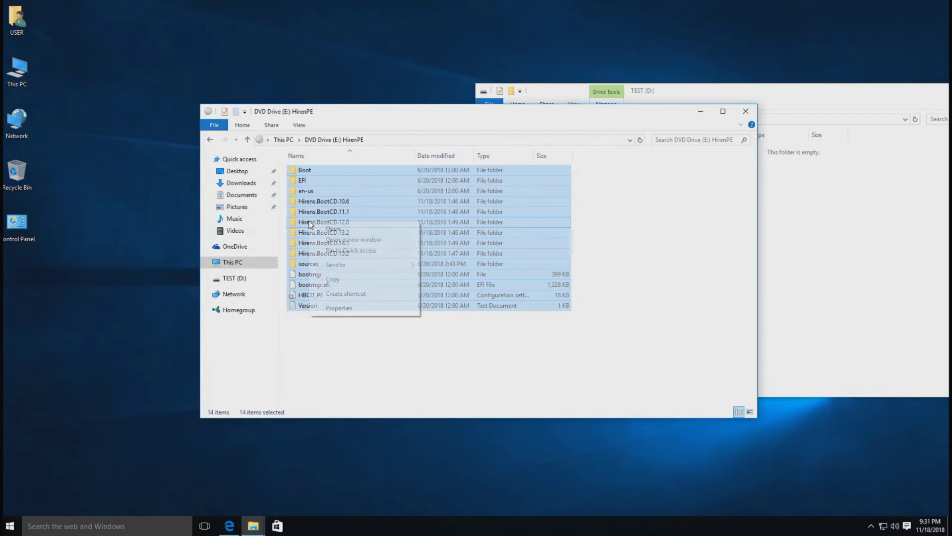
click(328, 279)
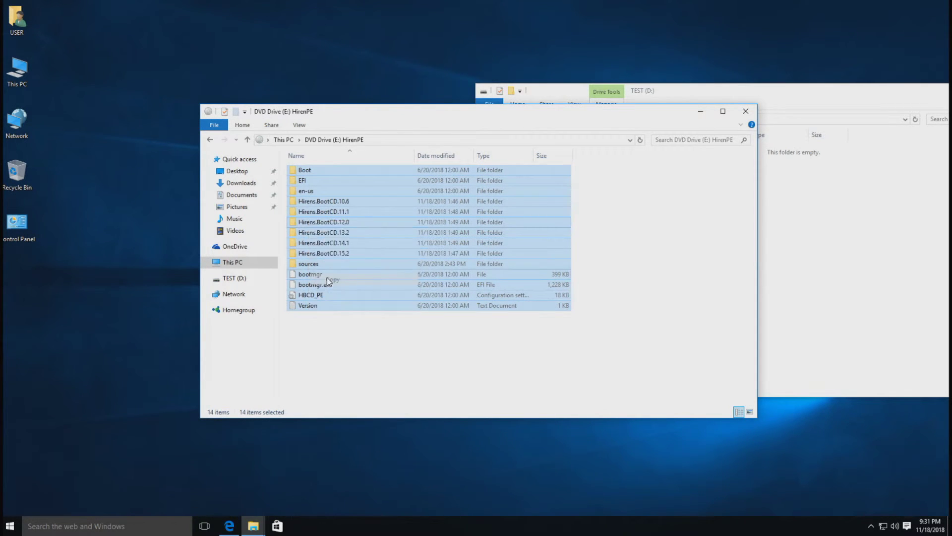
click(781, 250)
right_click(673, 232)
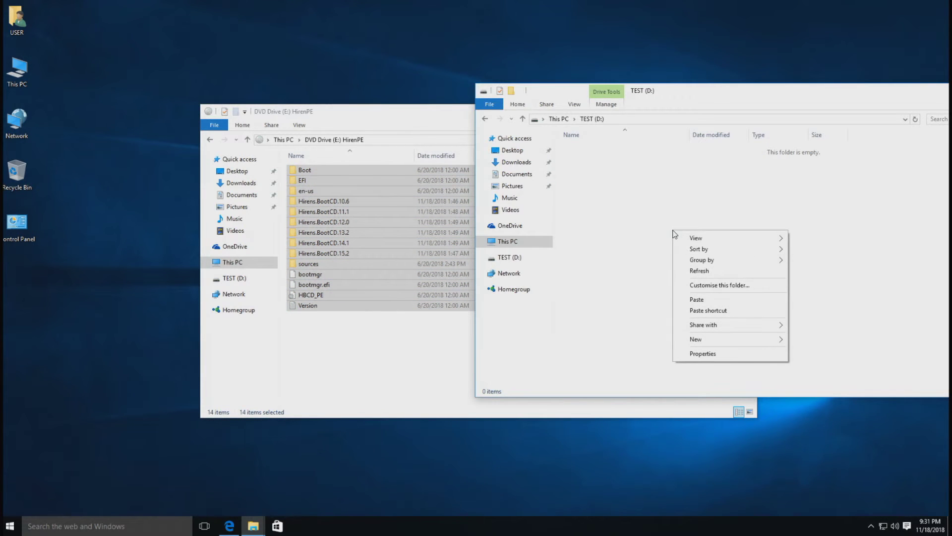
click(697, 299)
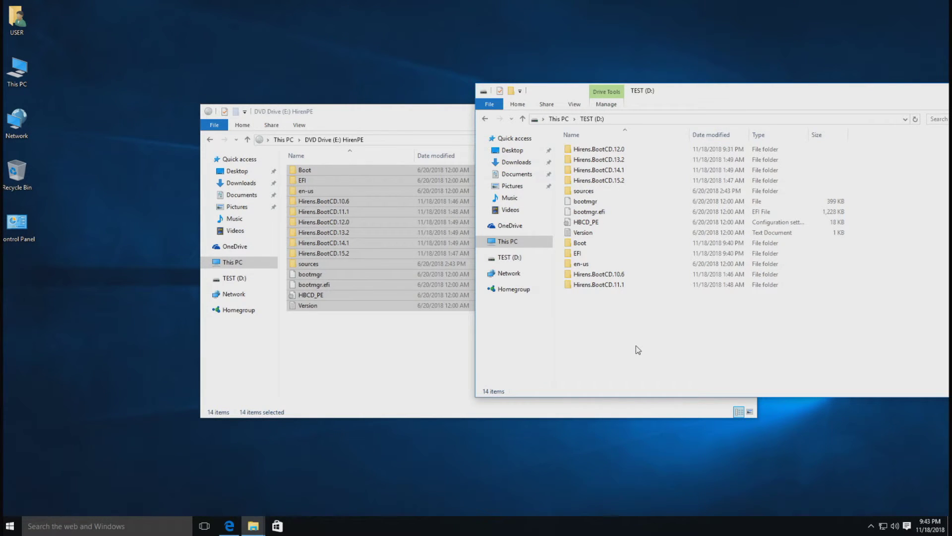
Step: Refresh and open TEST (D:) properties, showing 3.65 GB used
click(515, 261)
right_click(515, 259)
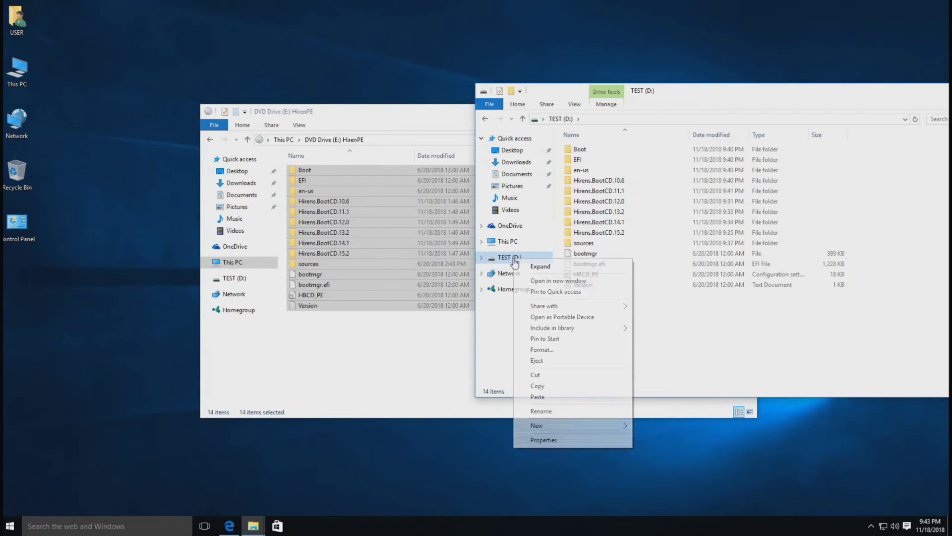
click(565, 439)
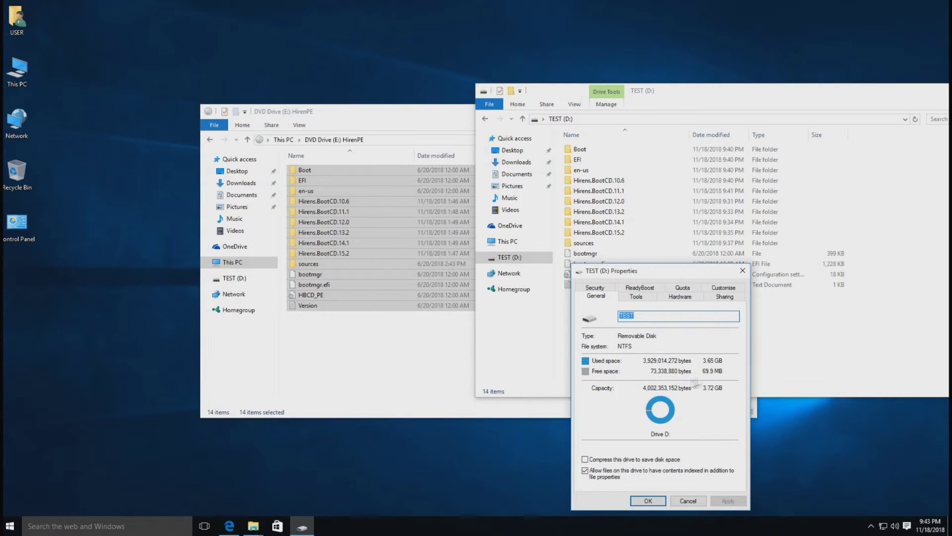
Step: Cancel the Properties dialog and close both the HirenPE DVD and TEST (D:) windows
click(689, 501)
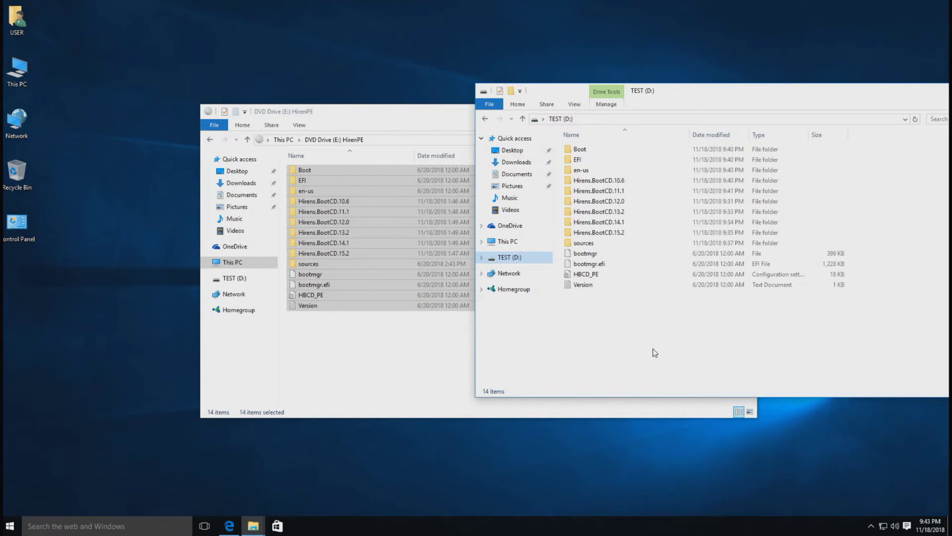
click(377, 361)
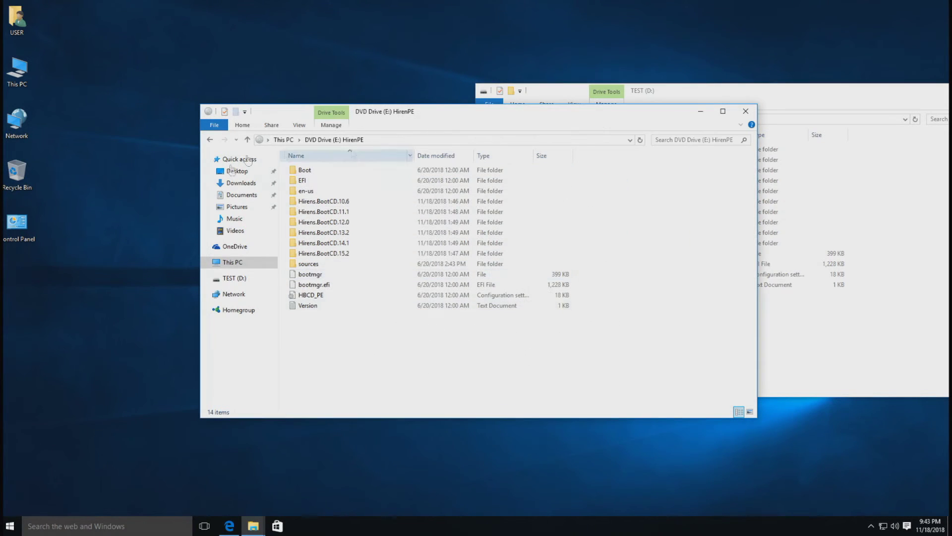
click(745, 111)
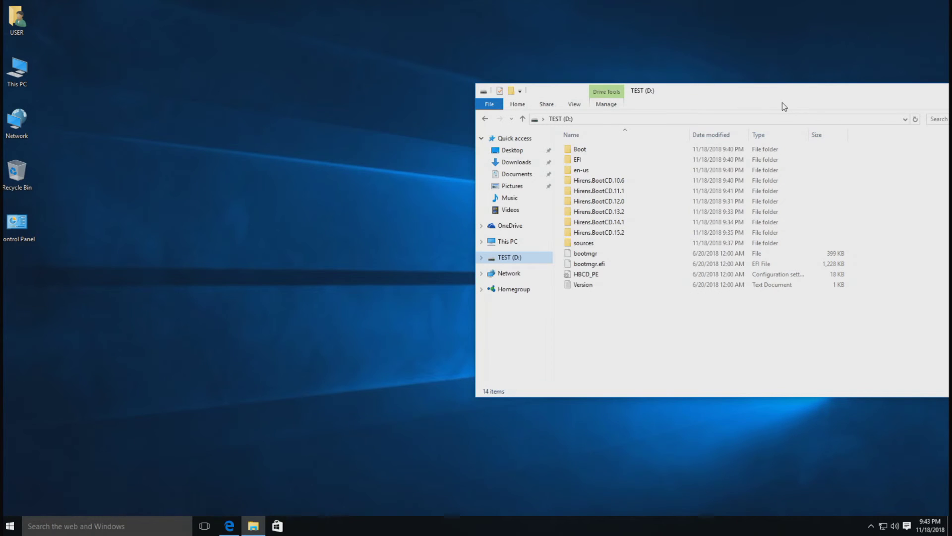
drag(739, 99, 543, 116)
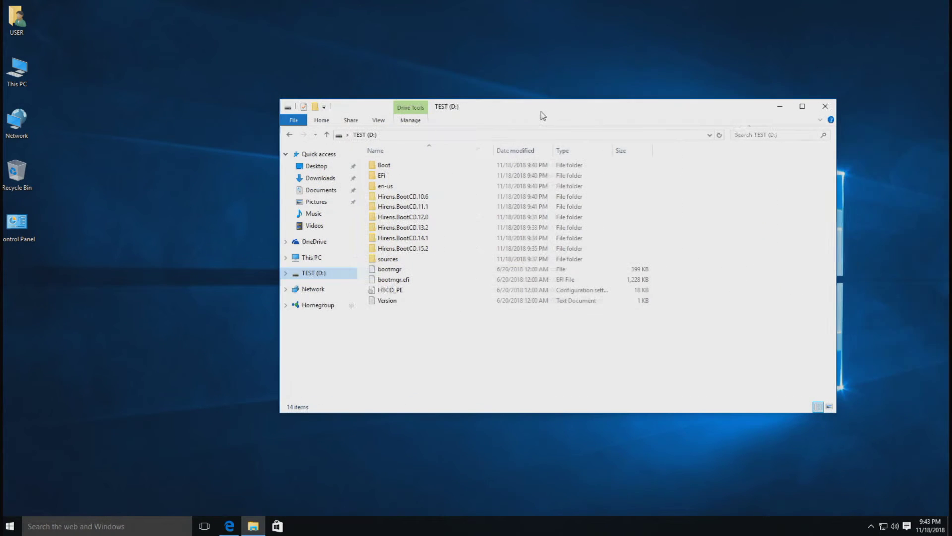
click(825, 106)
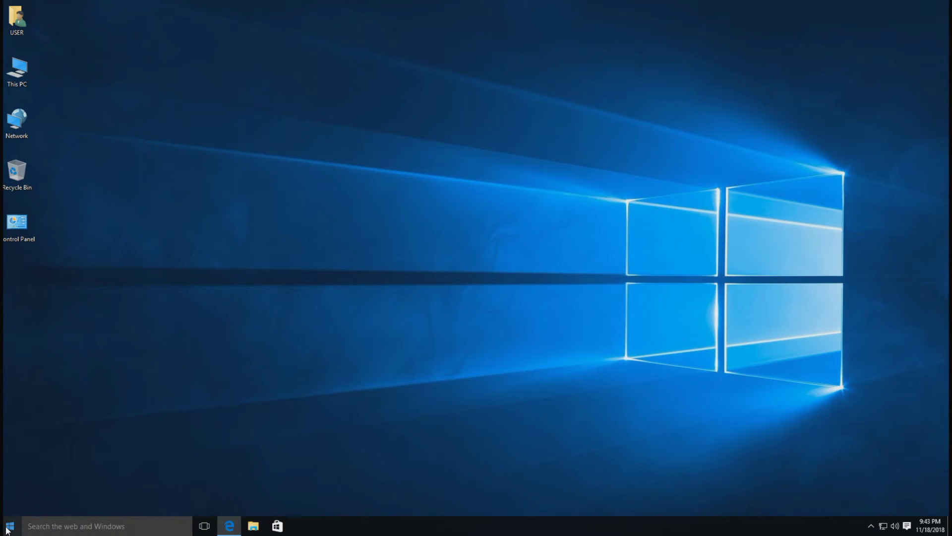
Step: Restart Windows from the Start menu's Power options
click(9, 527)
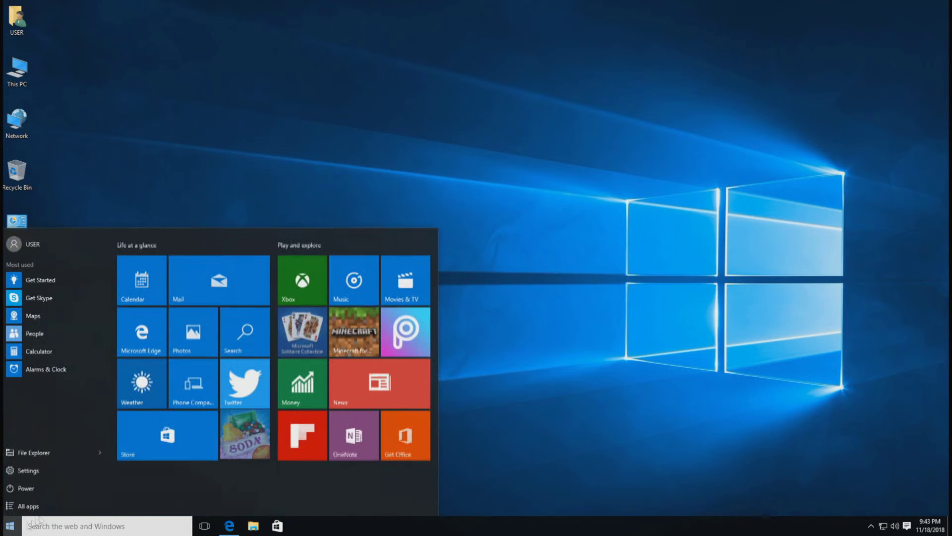
click(25, 487)
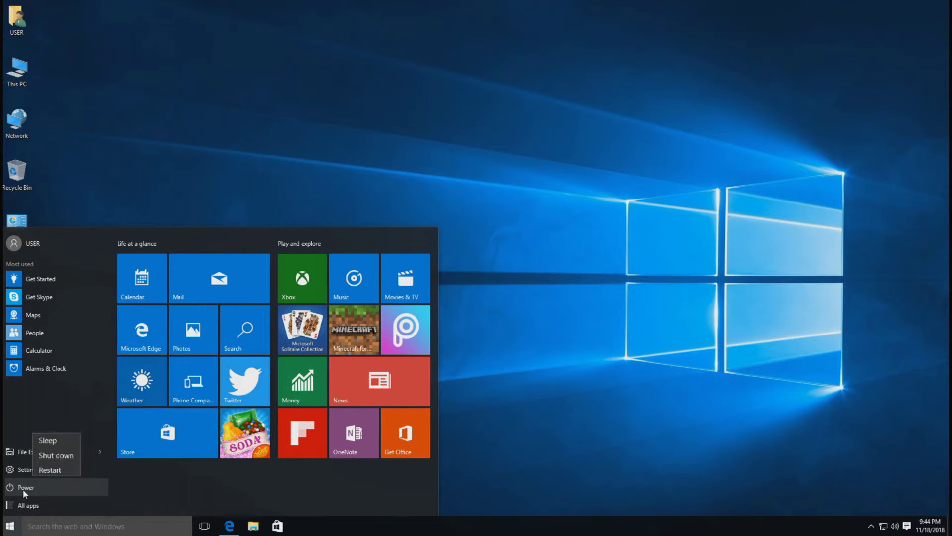
click(57, 464)
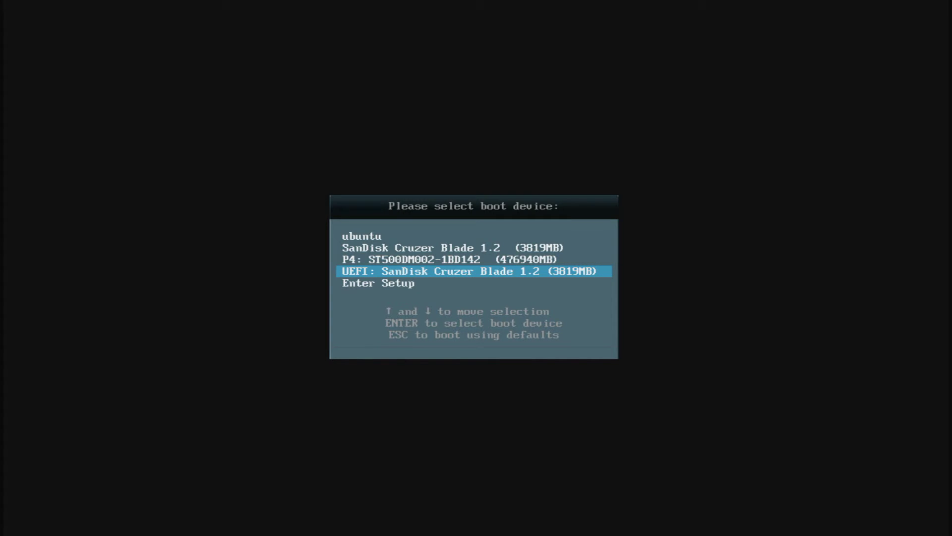
Step: Boot from the 'UEFI: SanDisk Cruzer Blade 1.2' entry
key(Return)
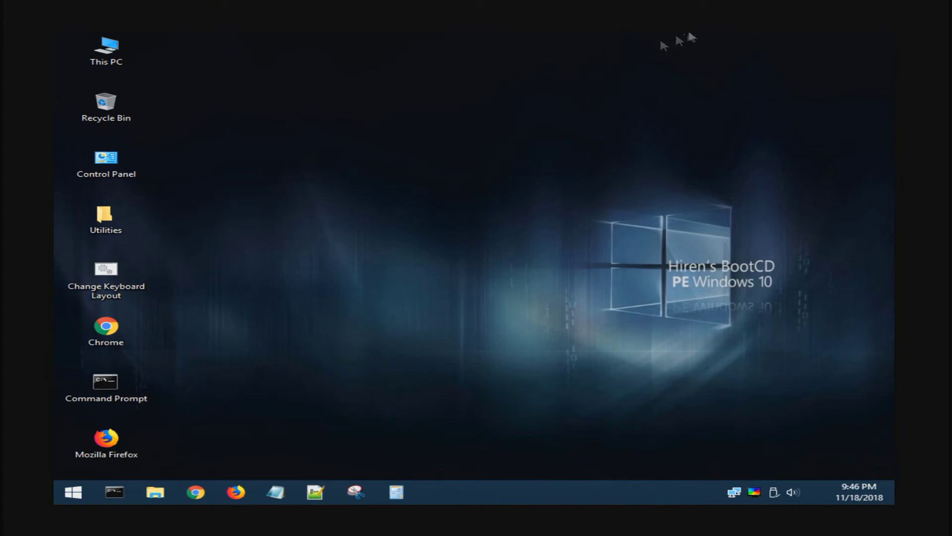
double_click(115, 55)
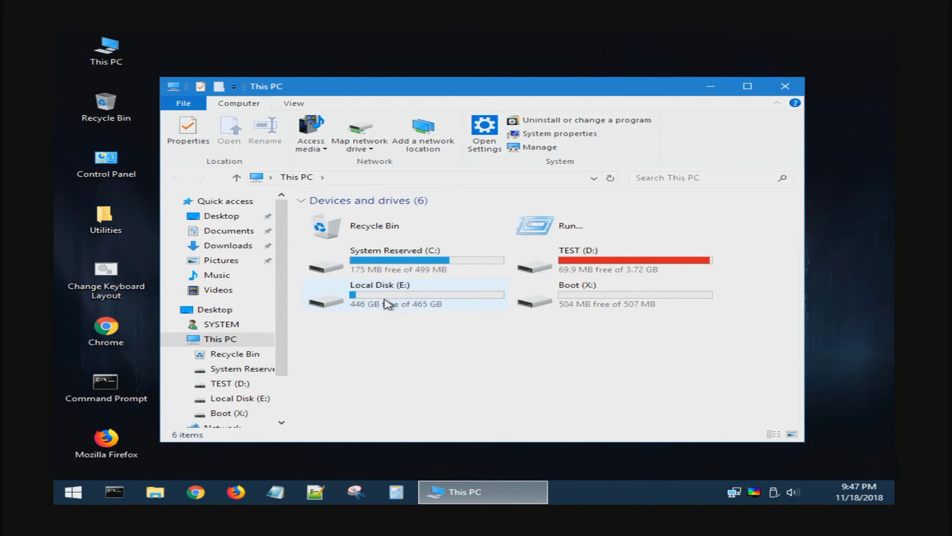
click(389, 304)
click(390, 270)
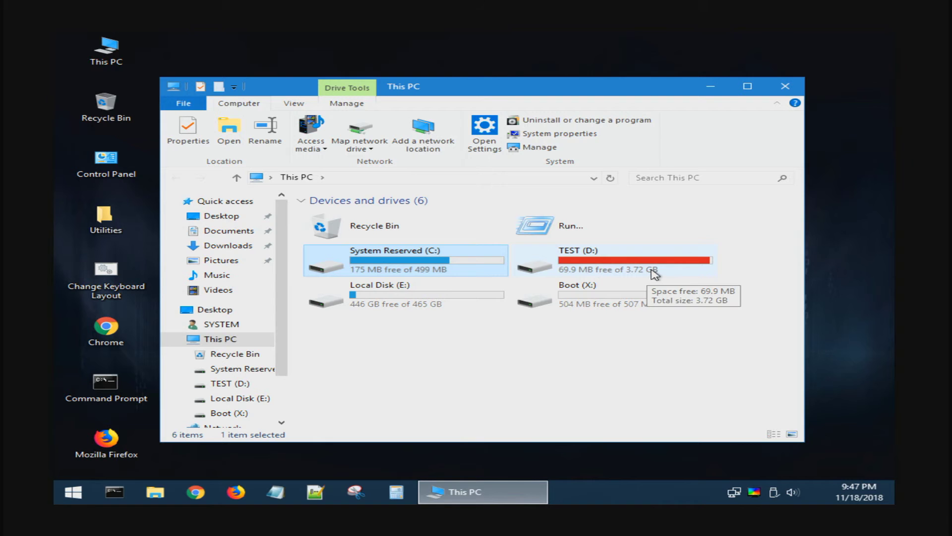
double_click(601, 274)
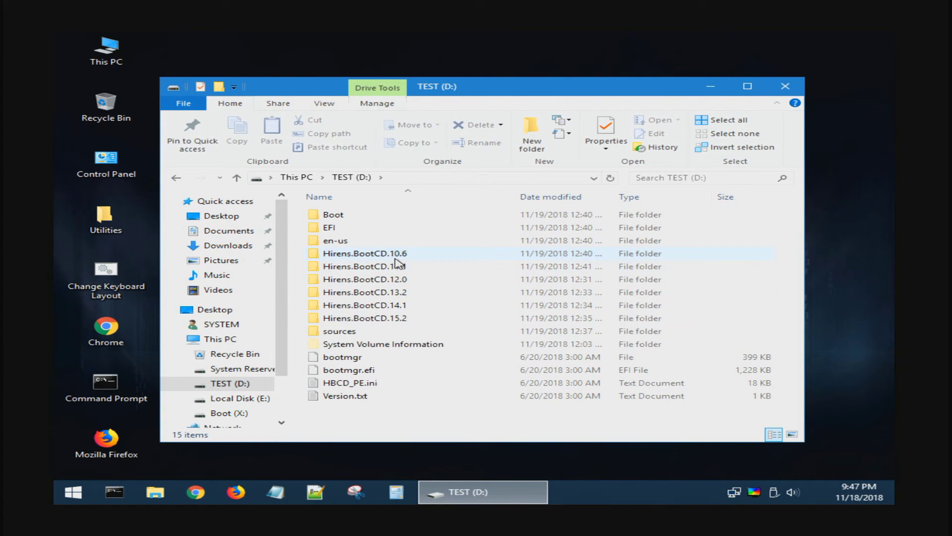
click(781, 91)
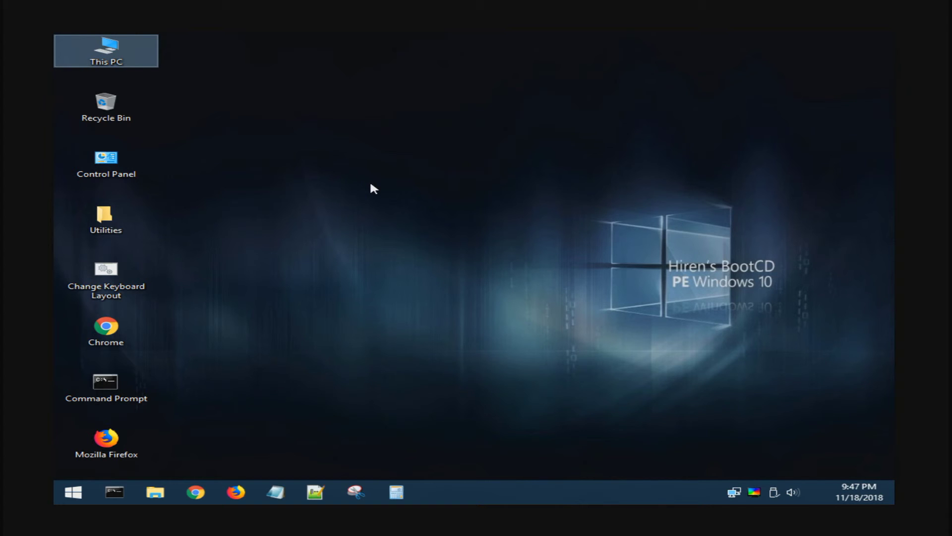
double_click(113, 225)
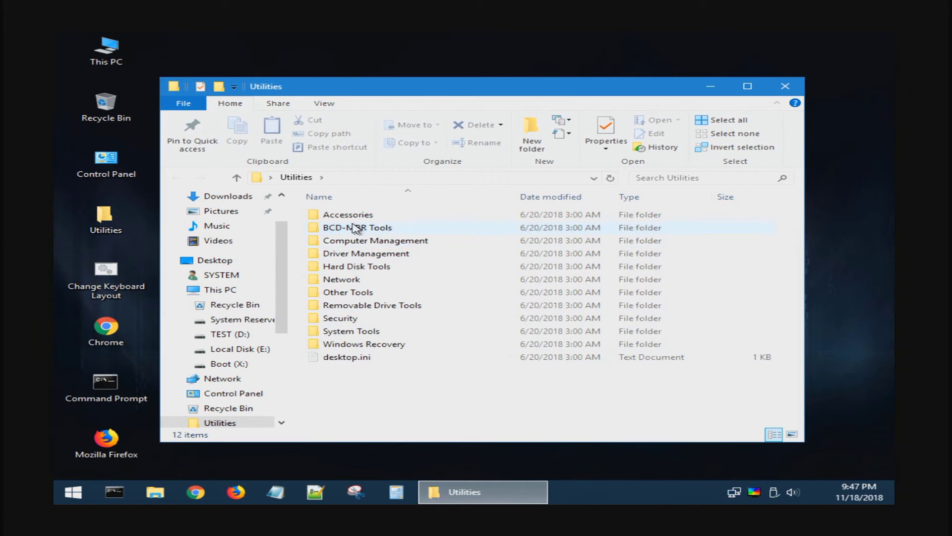
double_click(356, 229)
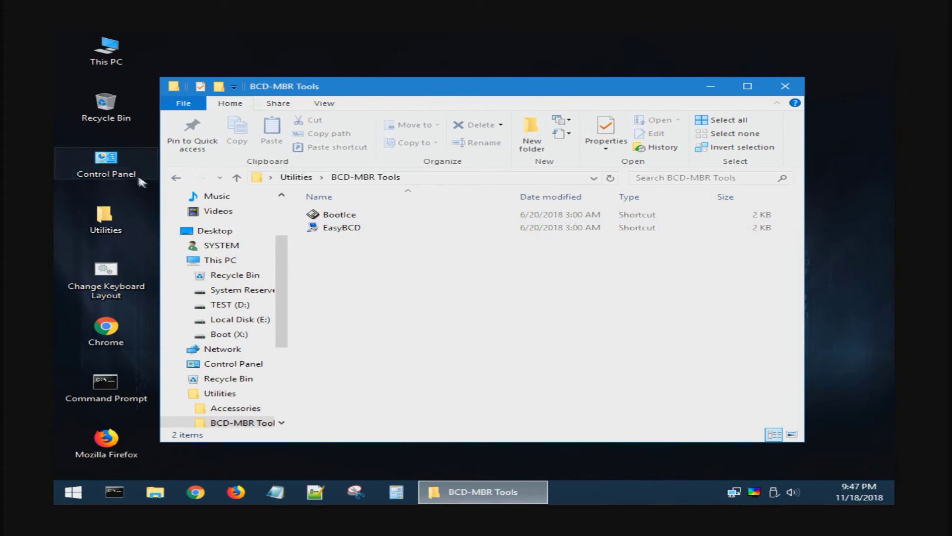
click(176, 179)
double_click(358, 331)
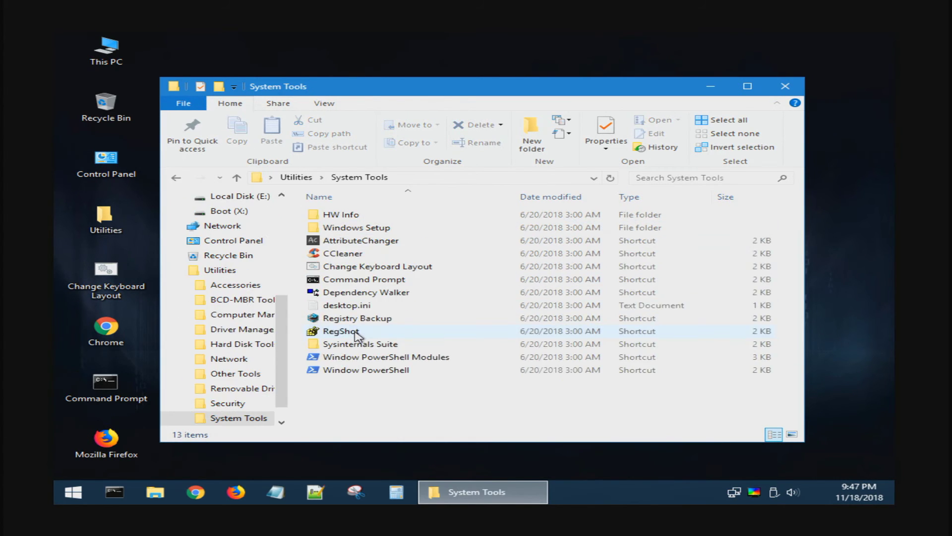
click(176, 178)
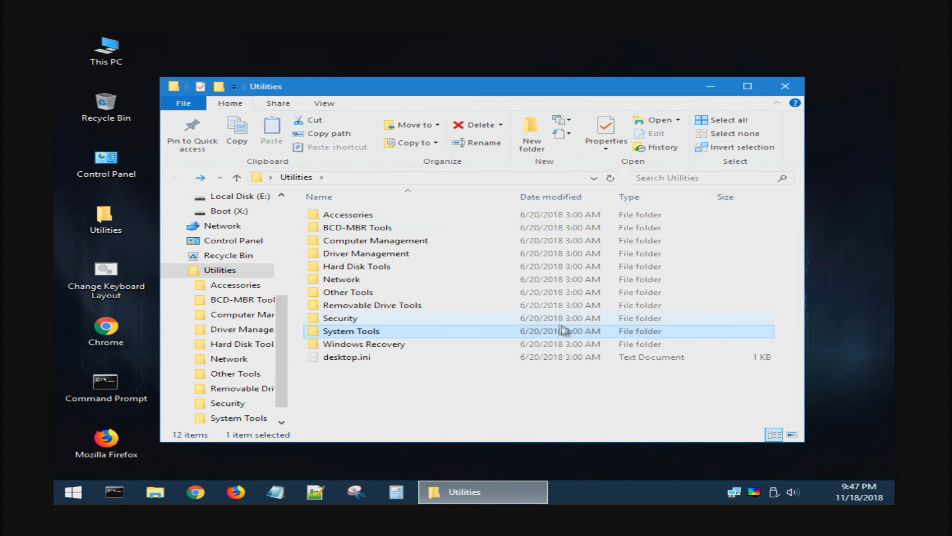
double_click(356, 279)
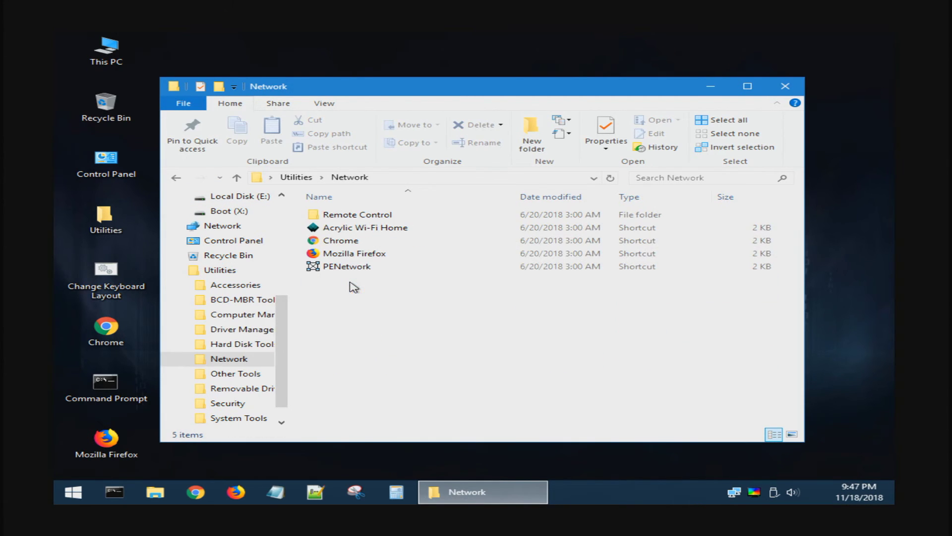
click(177, 178)
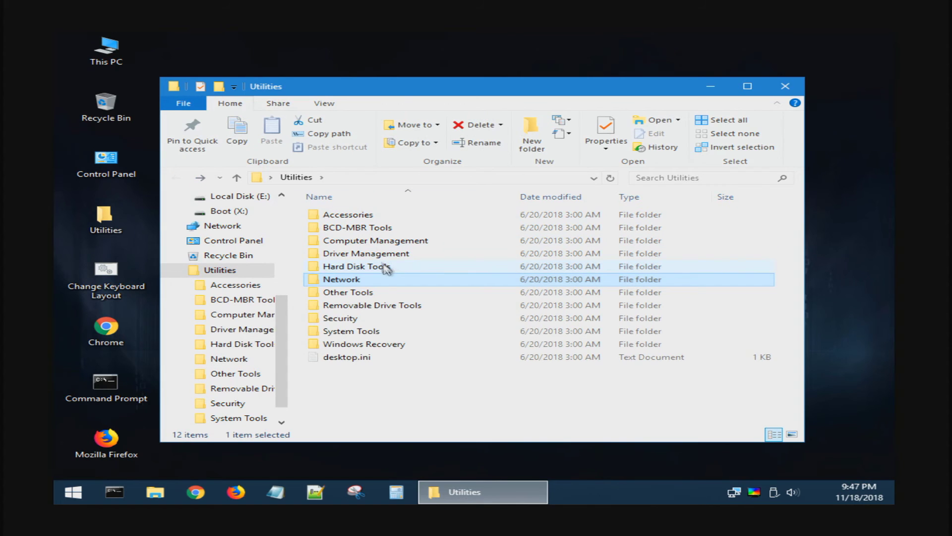
double_click(379, 266)
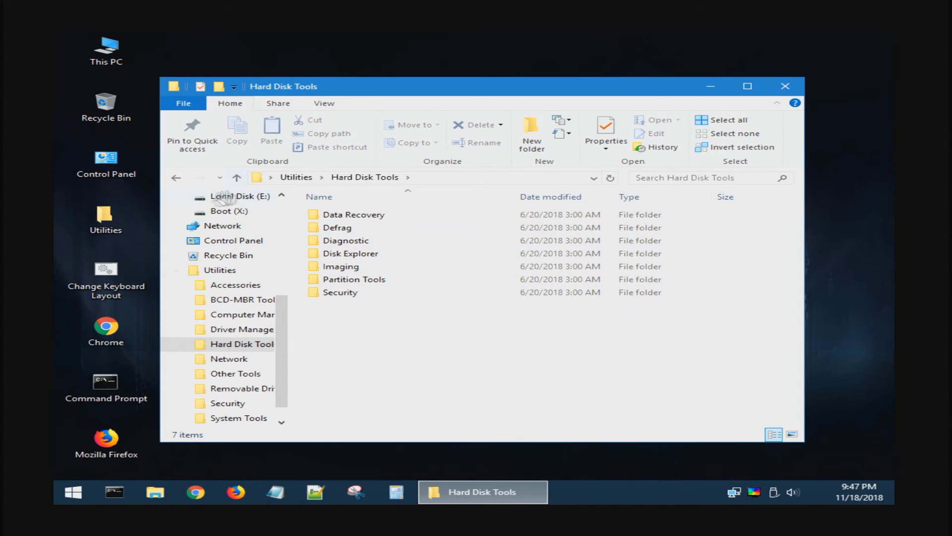
click(177, 178)
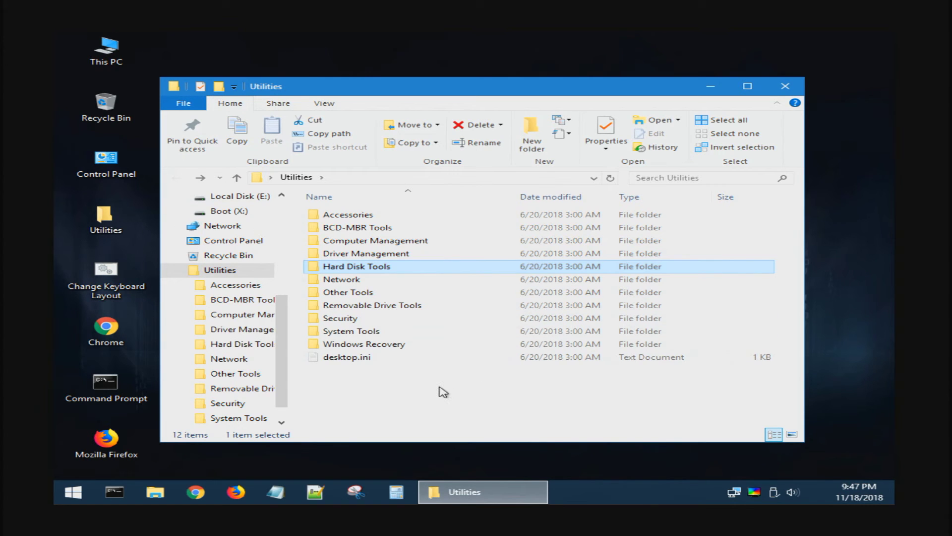
click(794, 90)
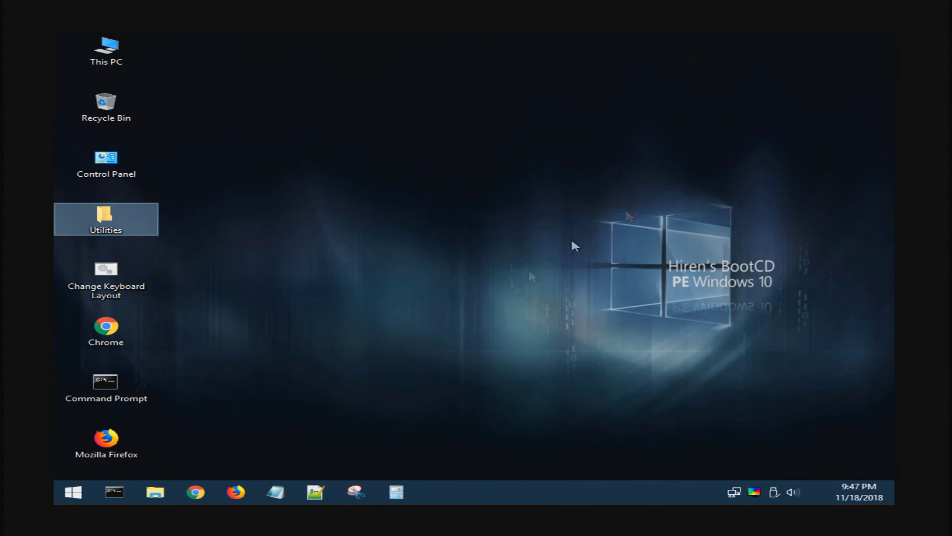
Step: Run Windows Menu.cmd from the Hirens.BootCD.10.6 folder on TEST (D:) to start the launcher
double_click(104, 54)
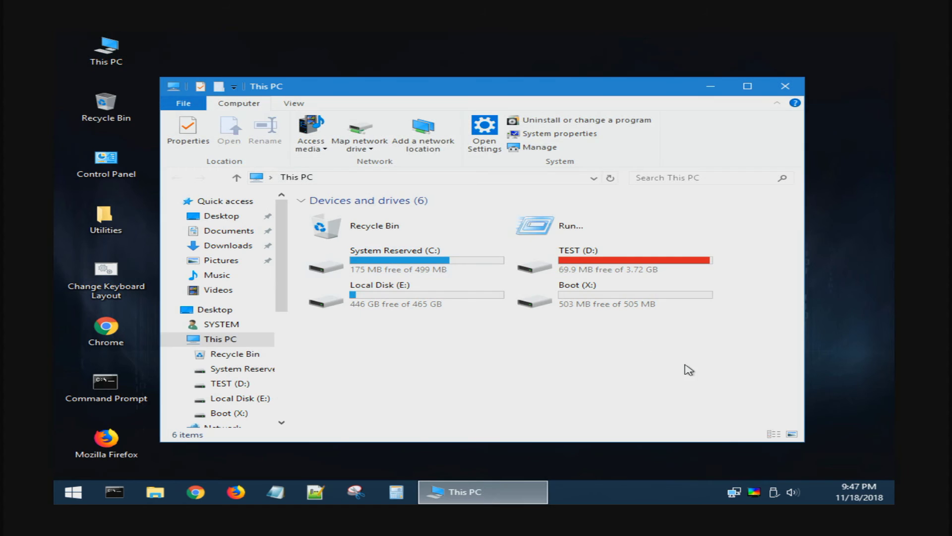
double_click(571, 263)
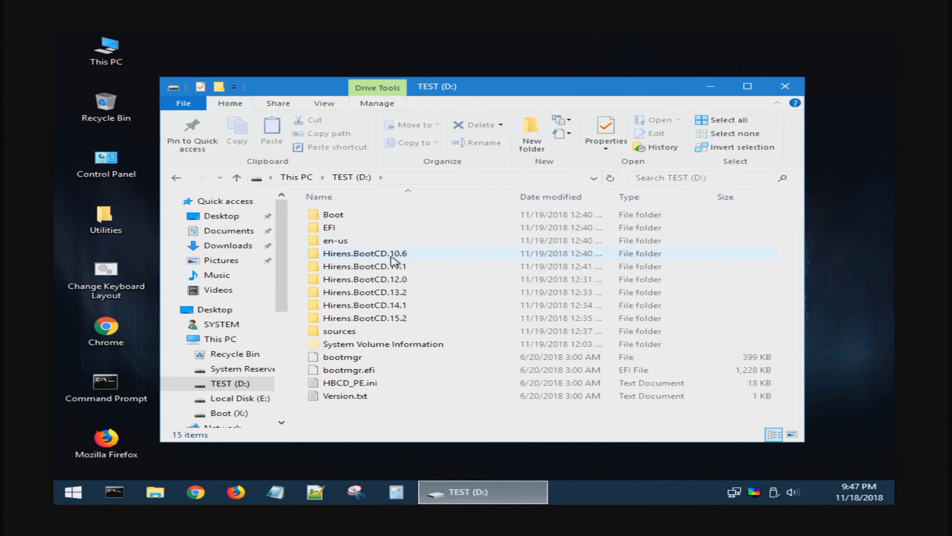
double_click(415, 256)
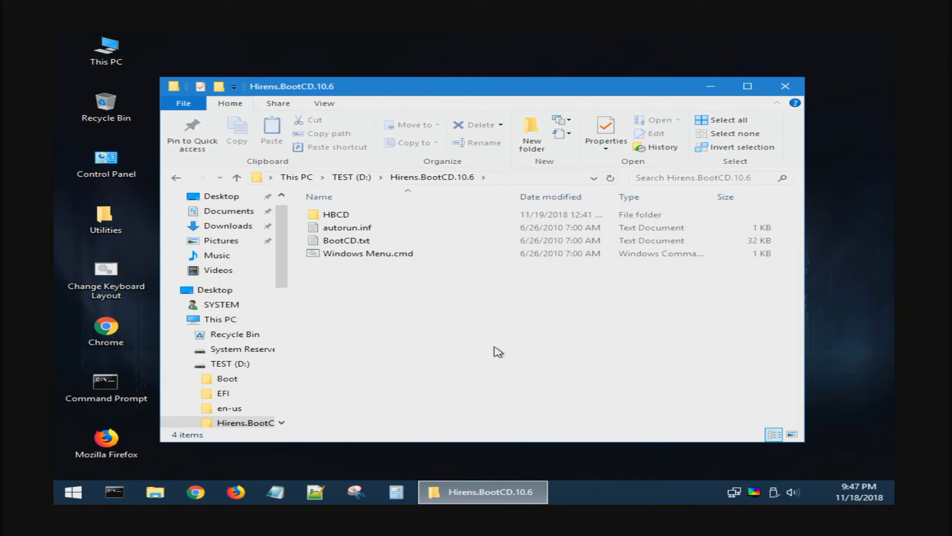
double_click(348, 259)
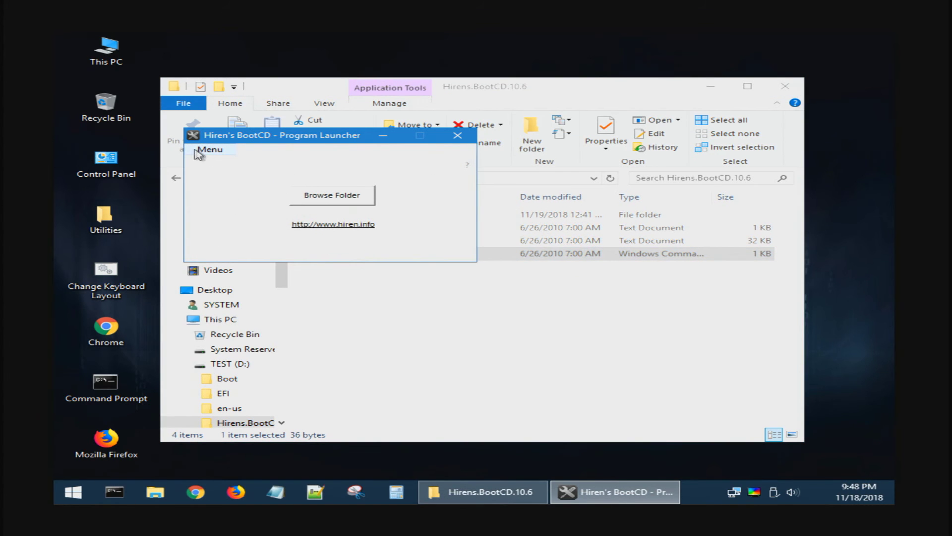
Step: Launch Ghost32 from the launcher's Backup tools and accept its warning
click(196, 149)
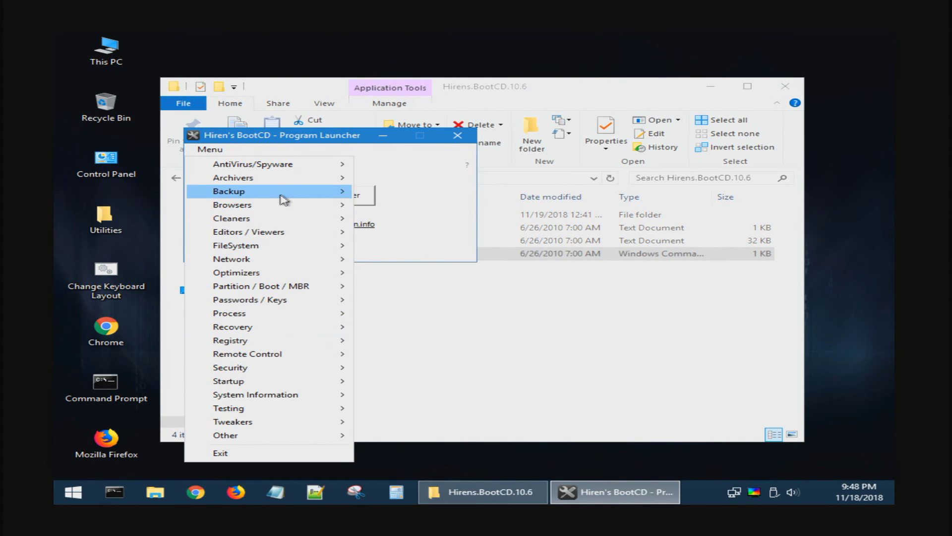
mouse_move(287, 195)
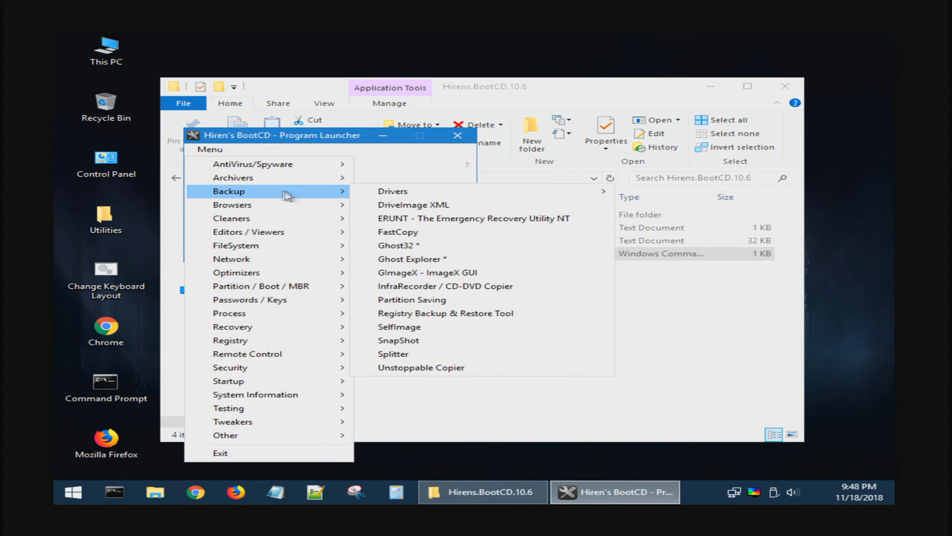
click(438, 246)
click(506, 313)
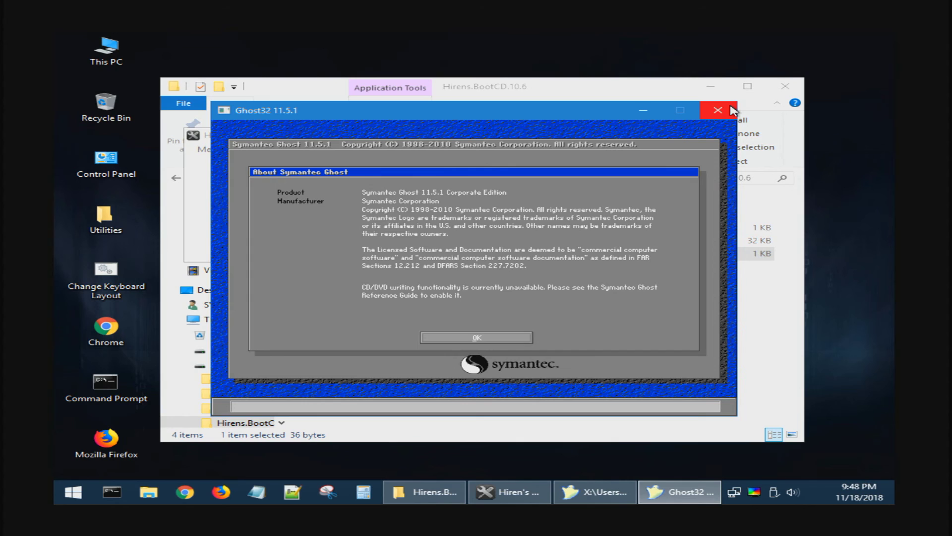
Step: Quit Ghost32, close the BootCD 10.6 launcher, and go back up to TEST (D:)
click(720, 111)
click(408, 252)
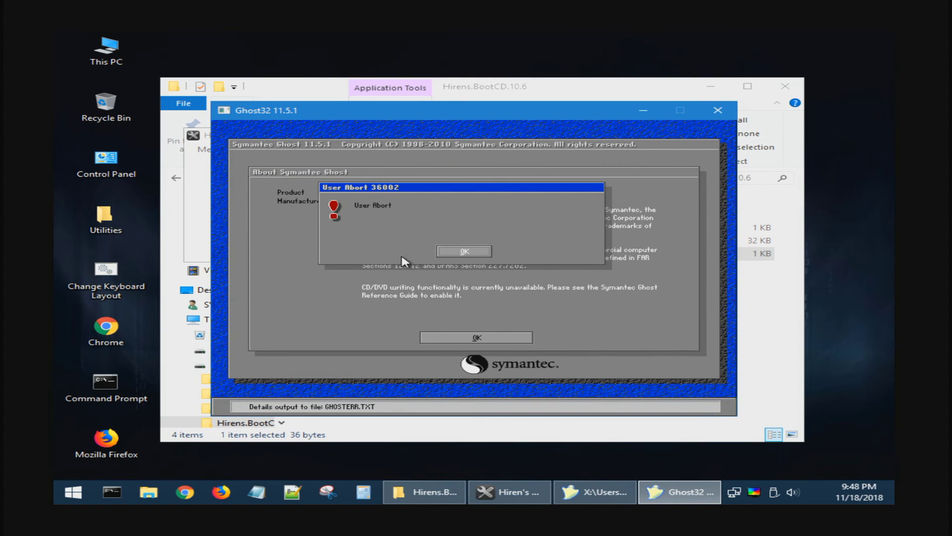
click(457, 256)
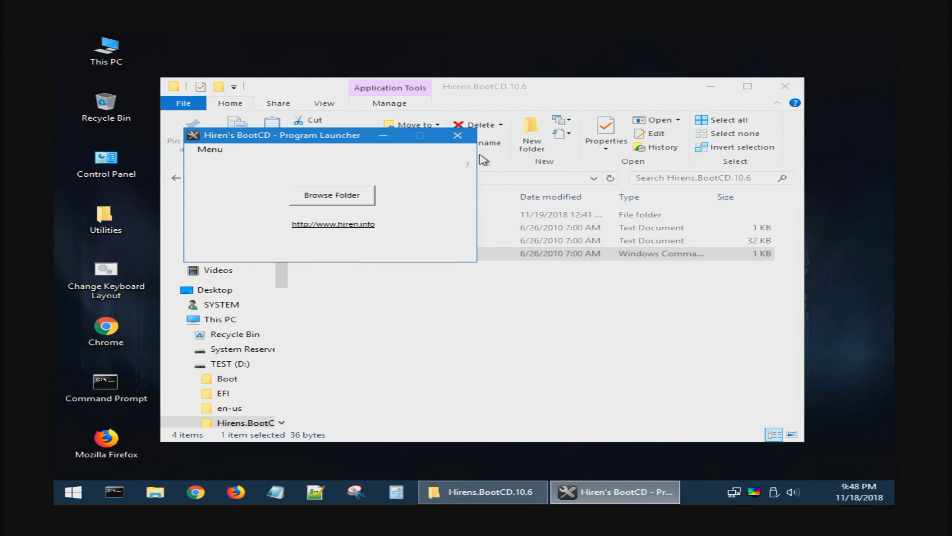
click(457, 140)
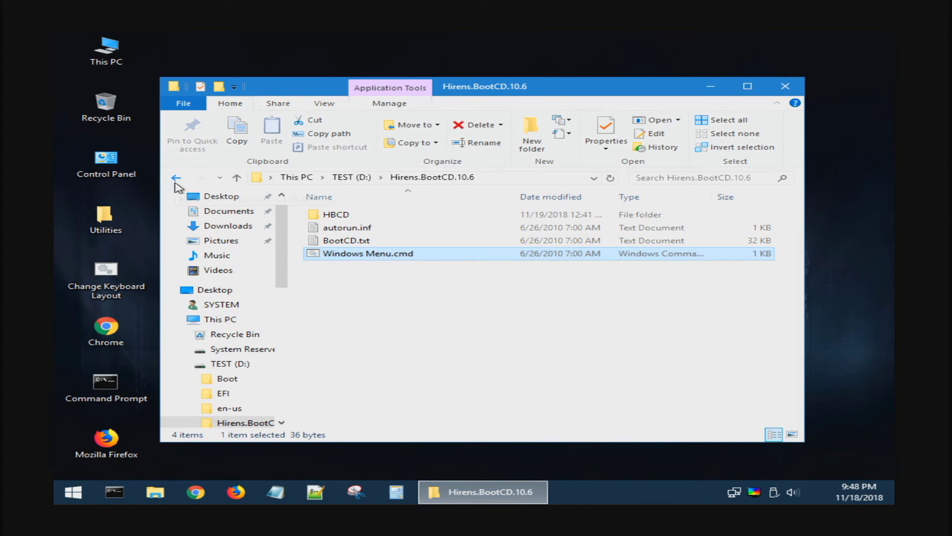
click(236, 178)
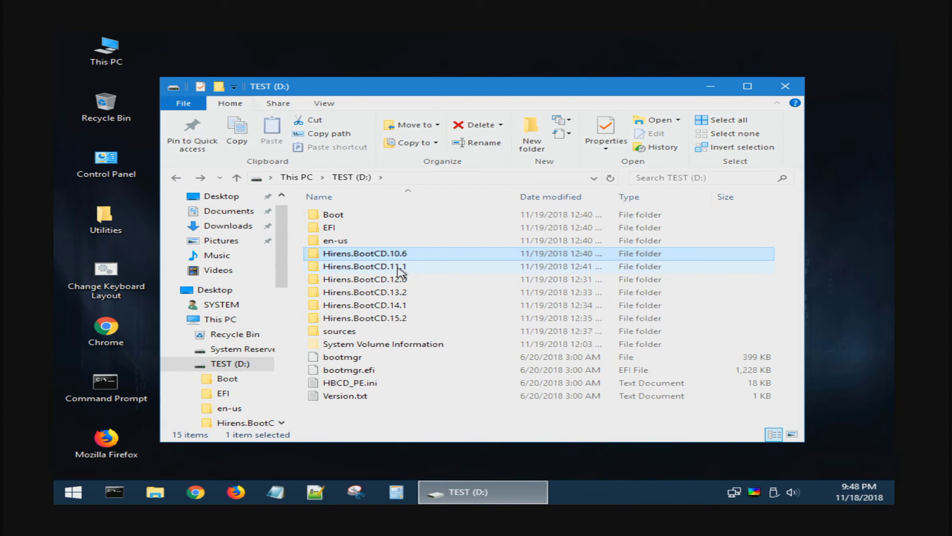
Step: Start the 15.2 launcher with HBCDMenu.cmd and browse its Programs menu to Passwords / Keys
double_click(400, 318)
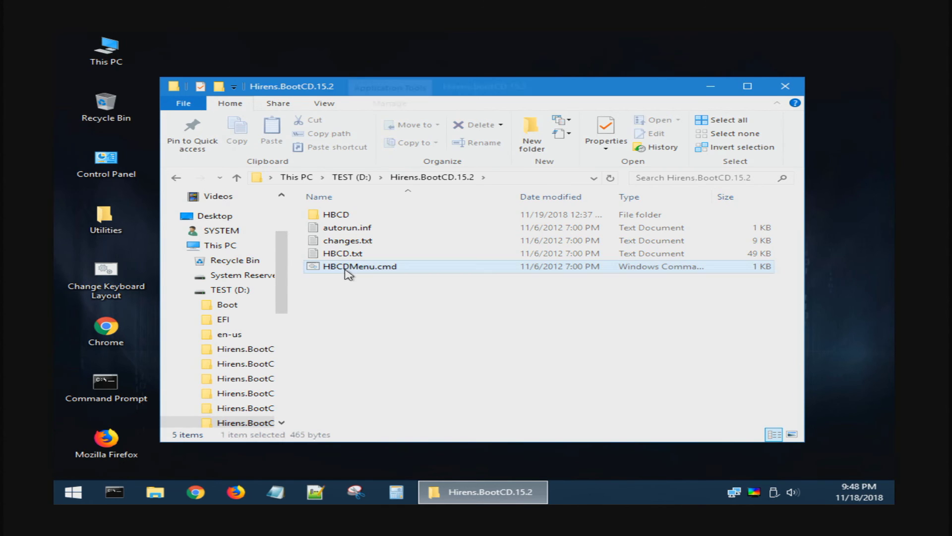
double_click(347, 267)
click(184, 133)
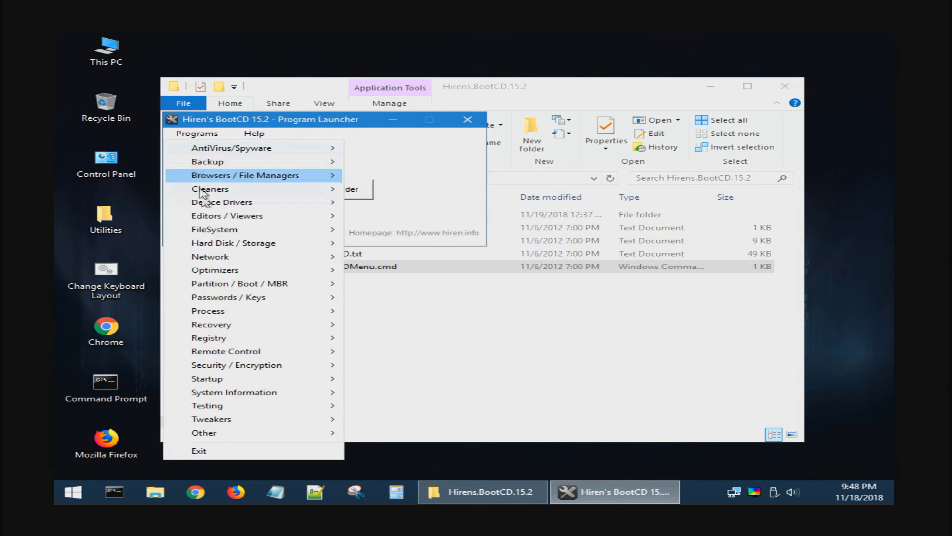
mouse_move(337, 296)
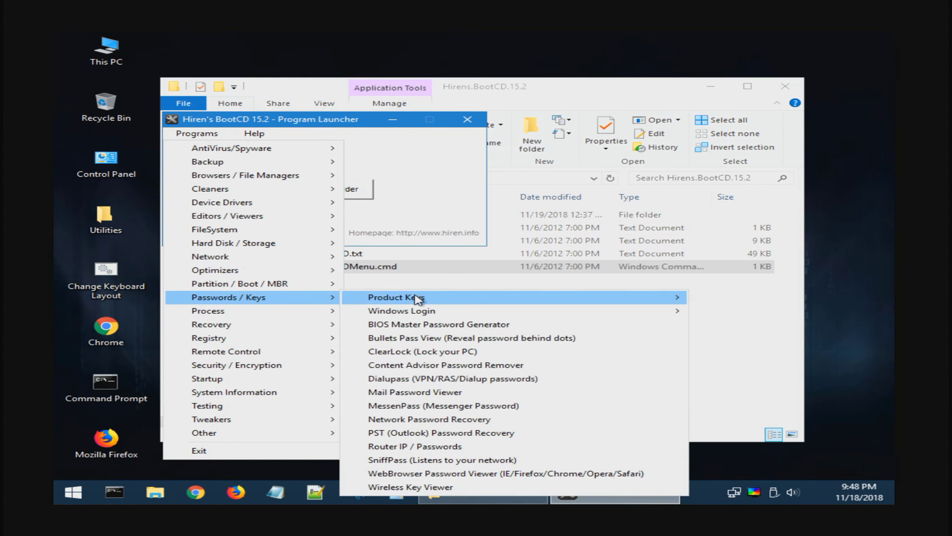
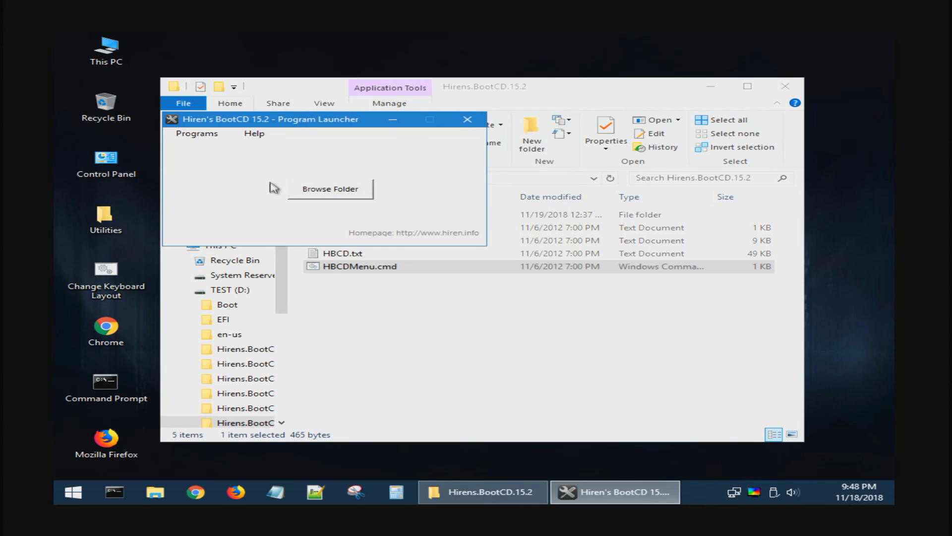
Step: Close the Hiren's BootCD 15.2 Program Launcher and return Explorer to the TEST (D:) root listing
click(483, 113)
click(744, 91)
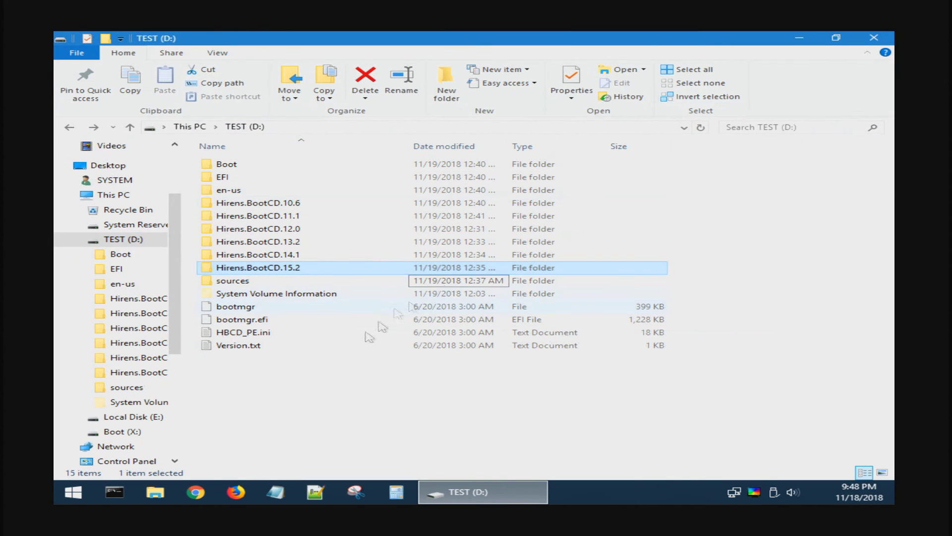